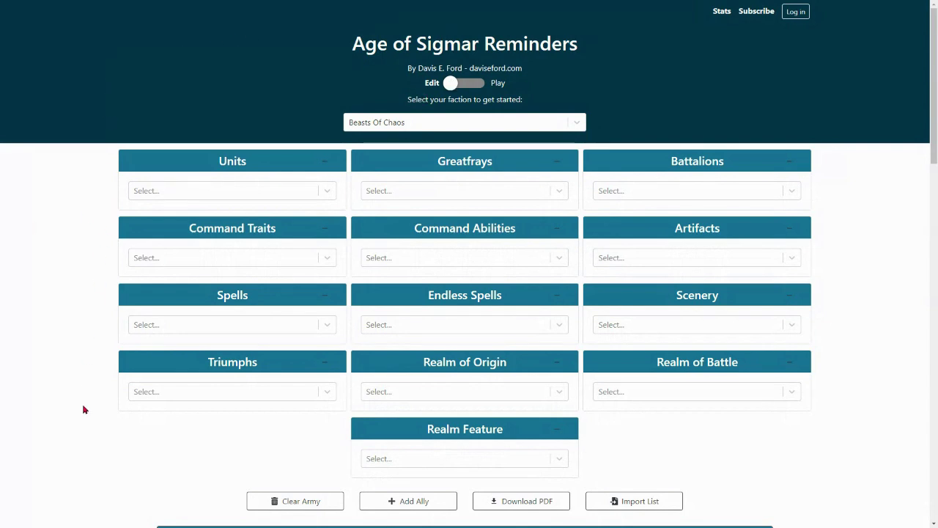
Choose Gloomspite Gitz as the army's faction.
{"action": "scroll", "coordinate": [852, 320], "scroll_direction": "down", "scroll_amount": 1}
{"action": "scroll", "coordinate": [852, 319], "scroll_direction": "down", "scroll_amount": 5}
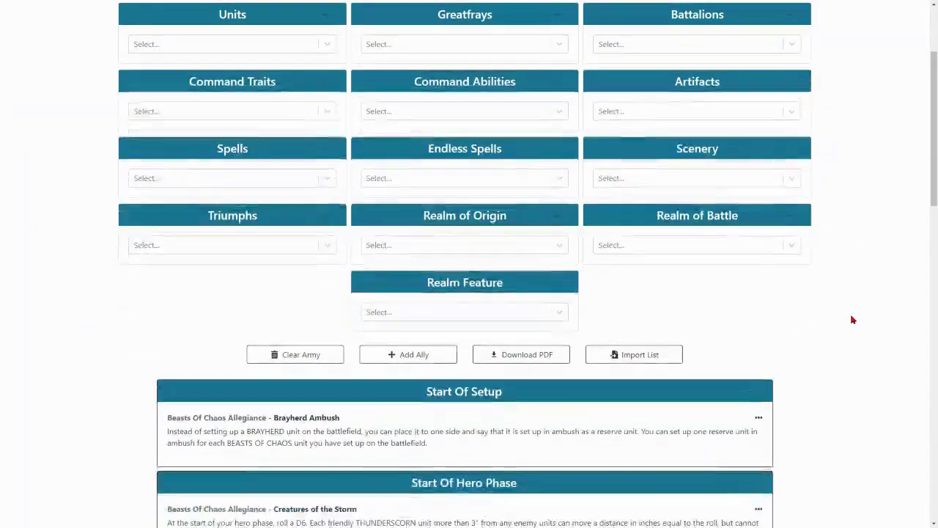
{"action": "scroll", "coordinate": [852, 320], "scroll_direction": "down", "scroll_amount": 1}
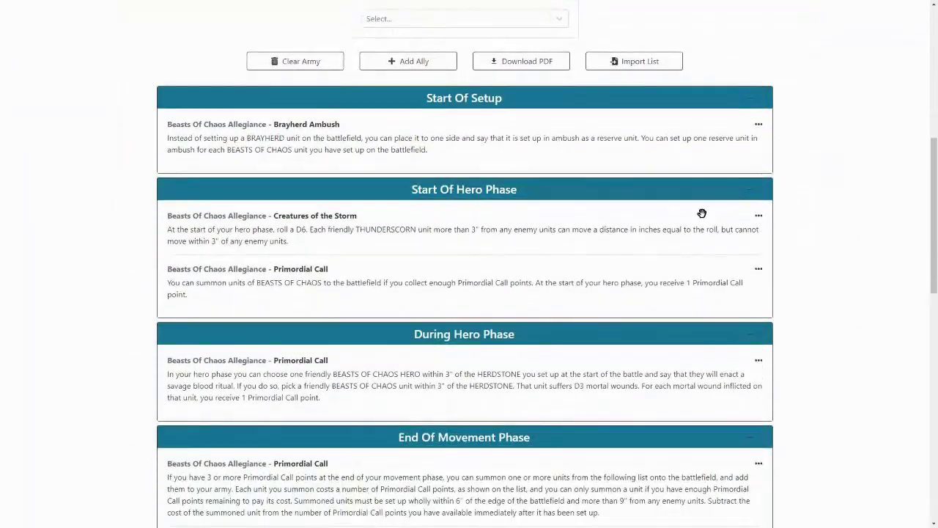
{"action": "scroll", "coordinate": [820, 349], "scroll_direction": "up", "scroll_amount": 6}
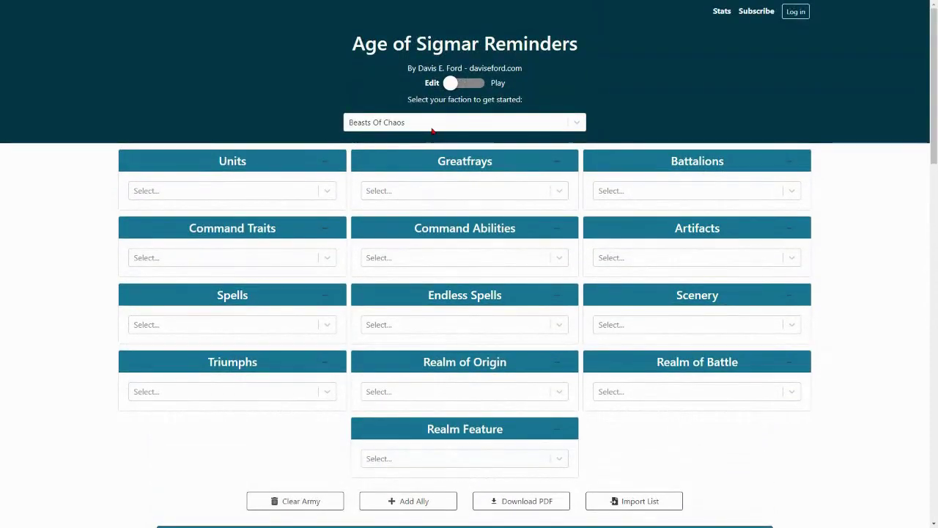
{"action": "left_click", "coordinate": [433, 124]}
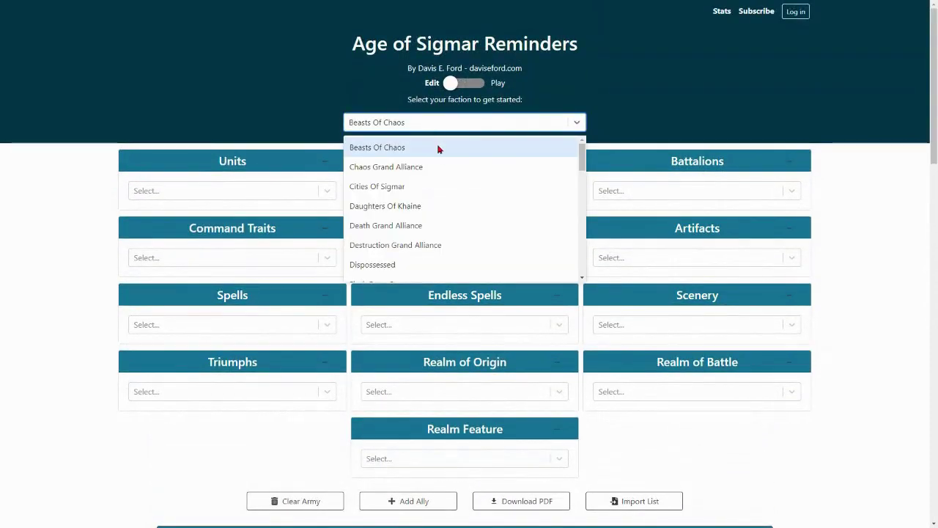
{"action": "scroll", "coordinate": [446, 192], "scroll_direction": "down", "scroll_amount": 1}
{"action": "scroll", "coordinate": [446, 193], "scroll_direction": "down", "scroll_amount": 1}
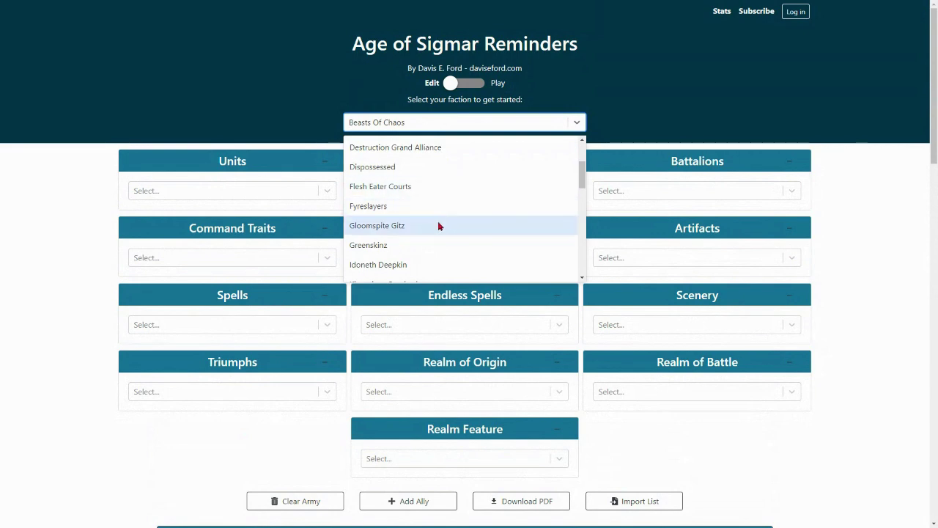
{"action": "left_click", "coordinate": [440, 223]}
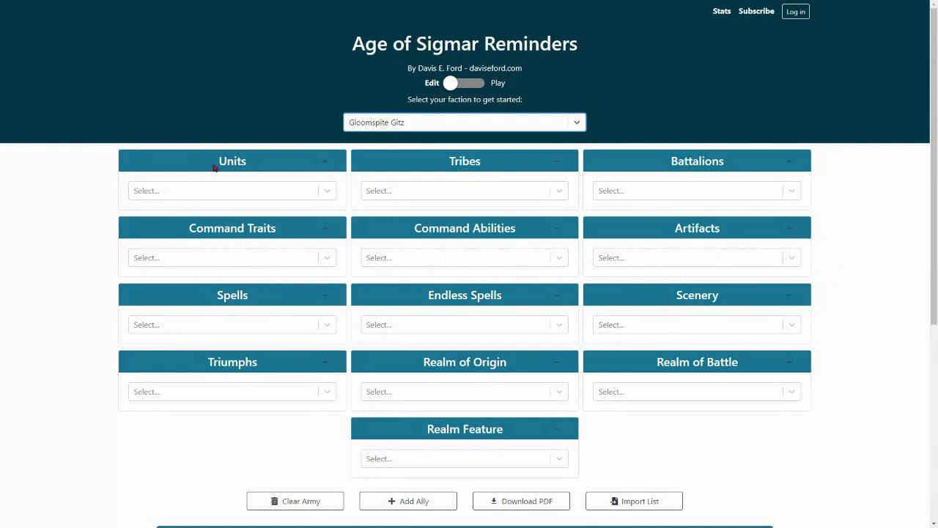
Add Loonboss and Squig Herd to the army's units.
{"action": "left_click", "coordinate": [243, 191]}
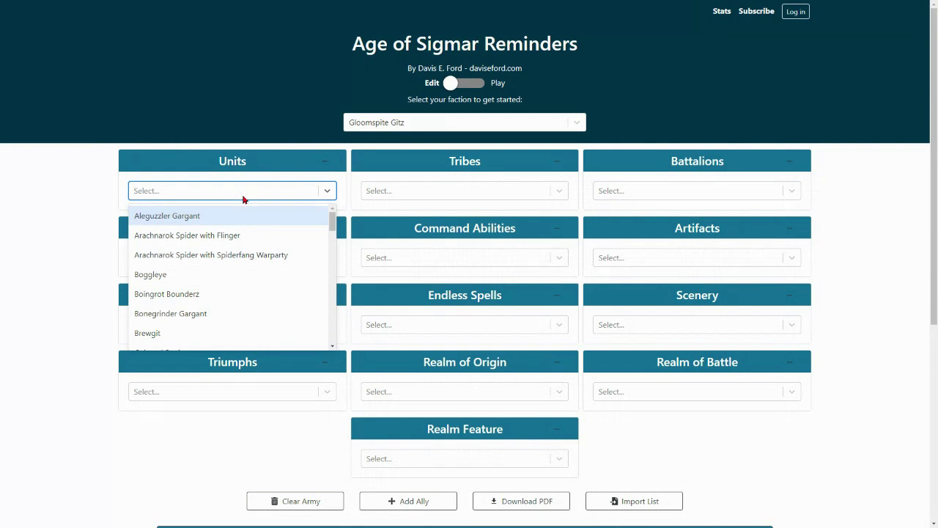
{"action": "scroll", "coordinate": [272, 242], "scroll_direction": "down", "scroll_amount": 4}
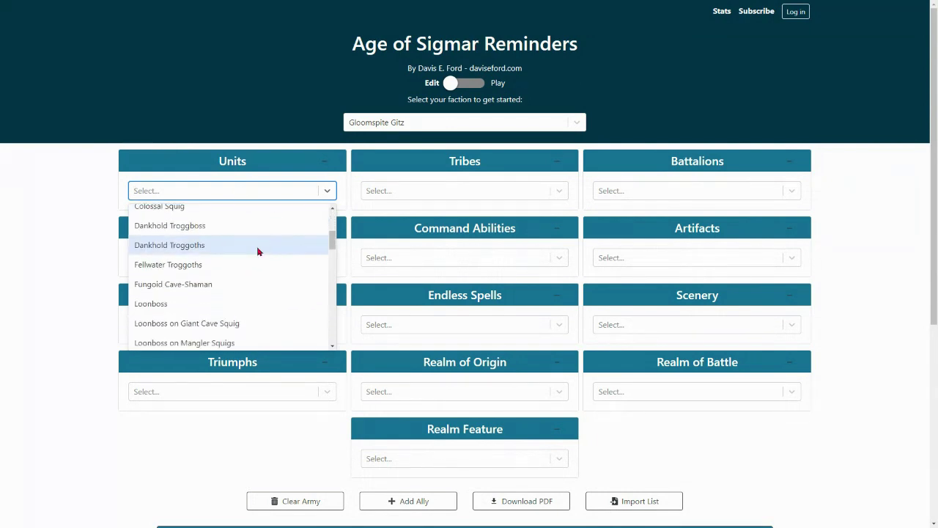
{"action": "scroll", "coordinate": [257, 251], "scroll_direction": "down", "scroll_amount": 1}
{"action": "left_click", "coordinate": [223, 254]}
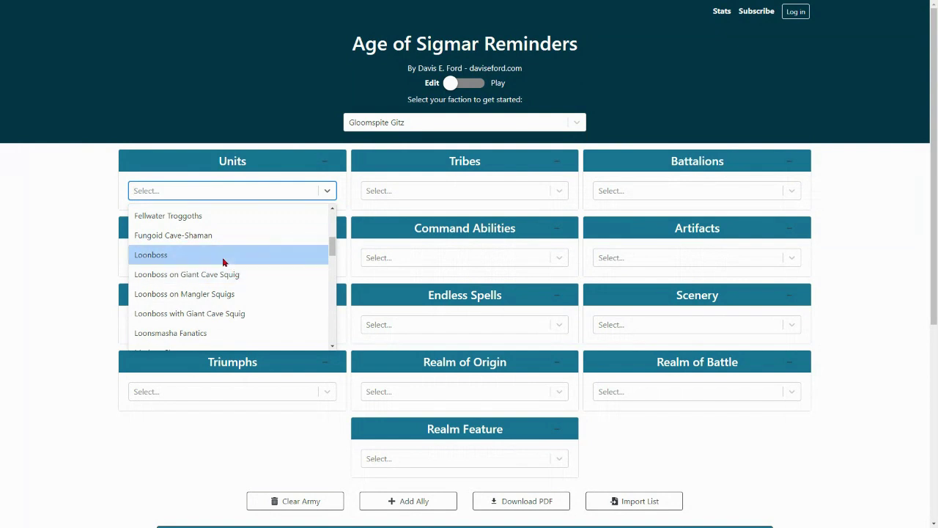
{"action": "scroll", "coordinate": [247, 259], "scroll_direction": "down", "scroll_amount": 3}
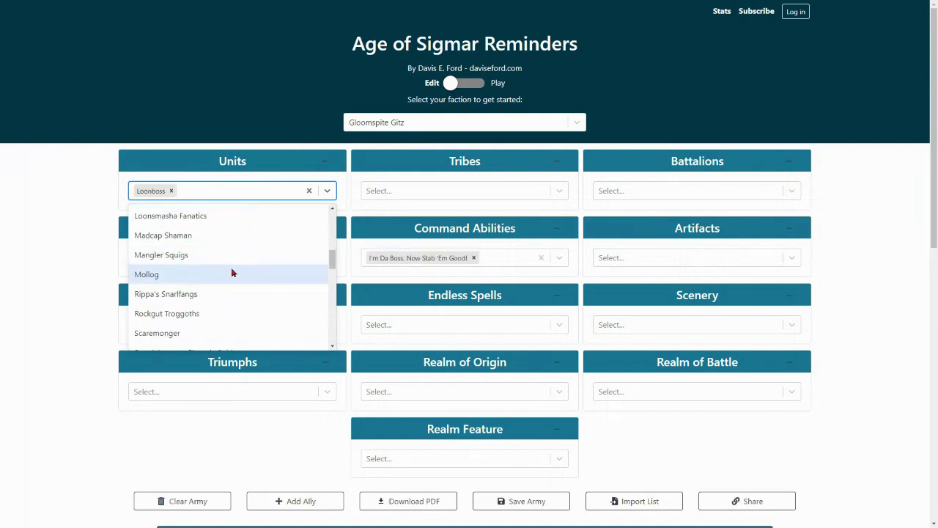
{"action": "scroll", "coordinate": [208, 285], "scroll_direction": "down", "scroll_amount": 1}
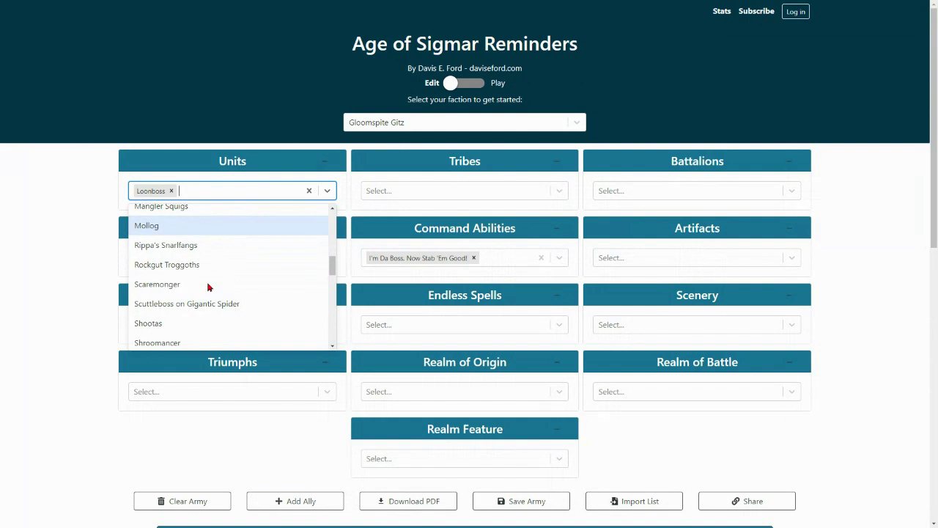
{"action": "scroll", "coordinate": [208, 289], "scroll_direction": "down", "scroll_amount": 4}
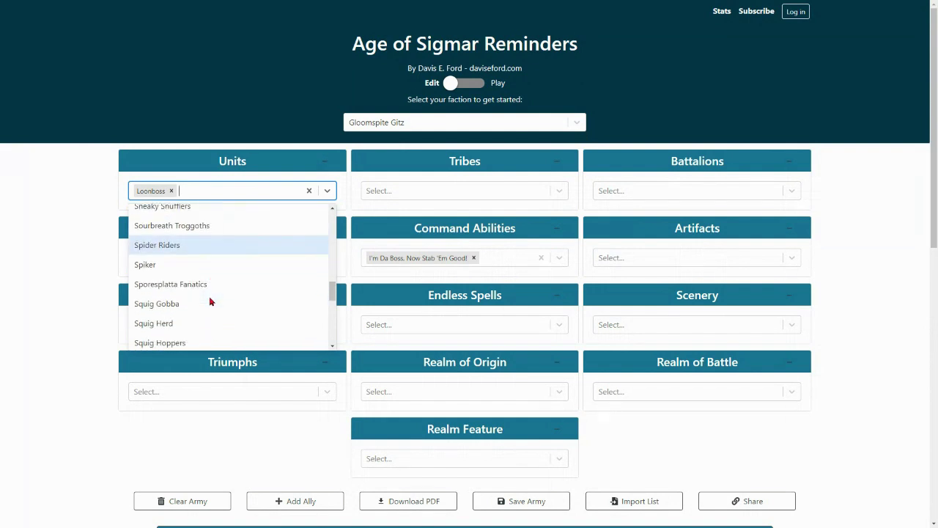
{"action": "scroll", "coordinate": [209, 302], "scroll_direction": "down", "scroll_amount": 1}
{"action": "left_click", "coordinate": [192, 275]}
Add Zarbag and Zarbag's Gitz to the army's units.
{"action": "scroll", "coordinate": [203, 294], "scroll_direction": "down", "scroll_amount": 1}
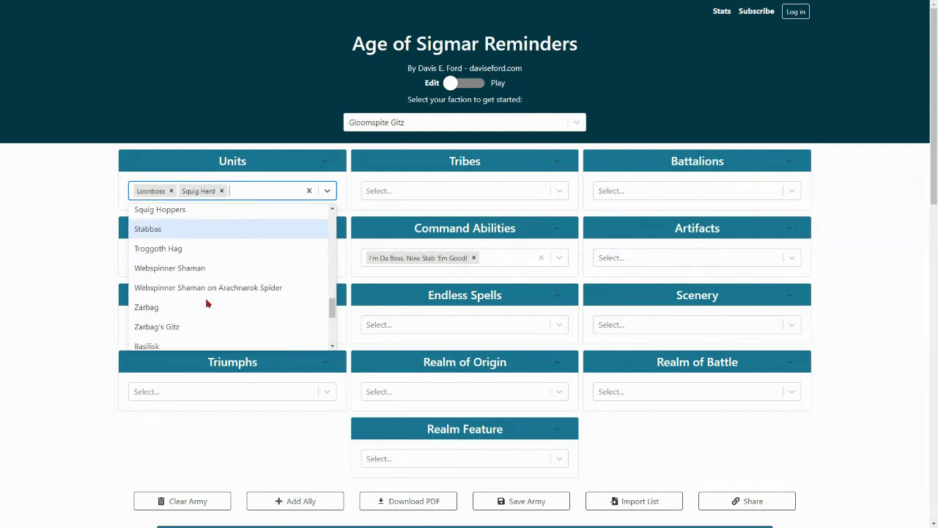
{"action": "scroll", "coordinate": [207, 303], "scroll_direction": "down", "scroll_amount": 1}
{"action": "left_click", "coordinate": [200, 276]}
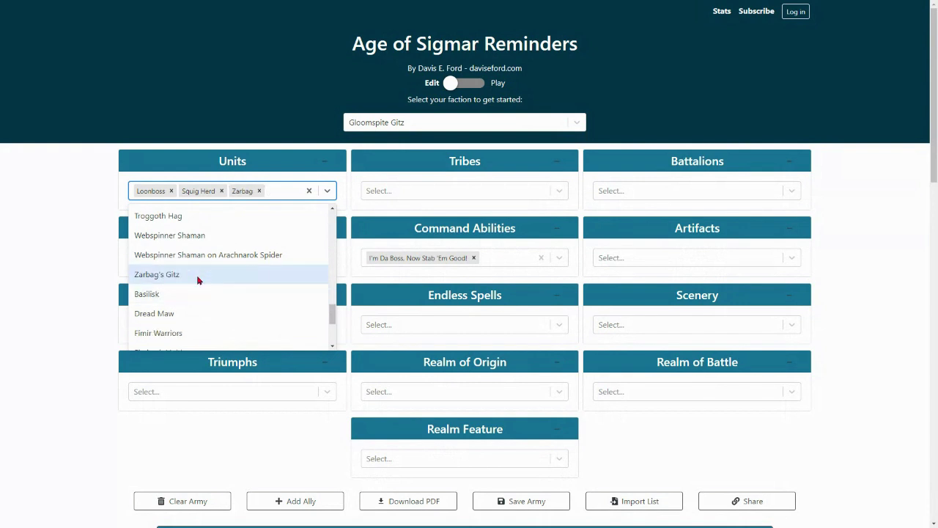
{"action": "left_click", "coordinate": [197, 279]}
Add Skragrott, The Loonking and Colossal Squig to the army's units.
{"action": "scroll", "coordinate": [235, 286], "scroll_direction": "up", "scroll_amount": 3}
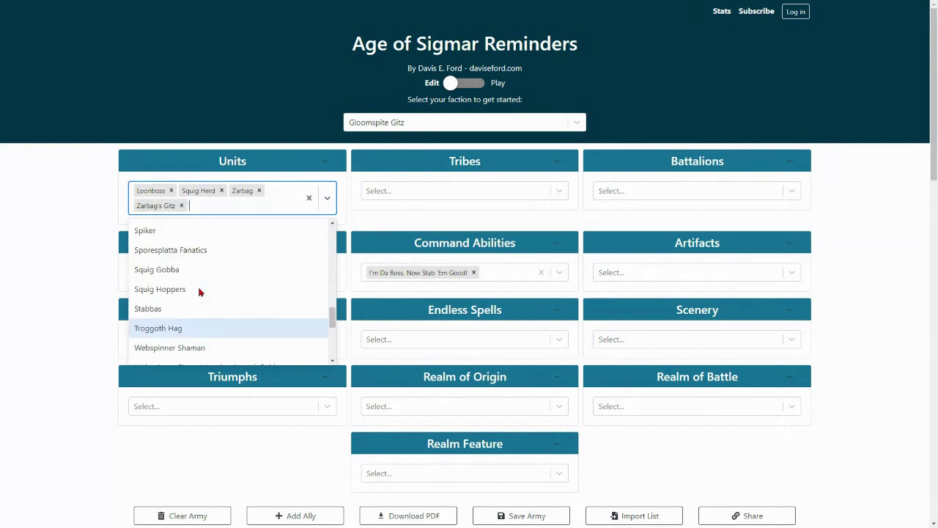
{"action": "scroll", "coordinate": [198, 292], "scroll_direction": "up", "scroll_amount": 3}
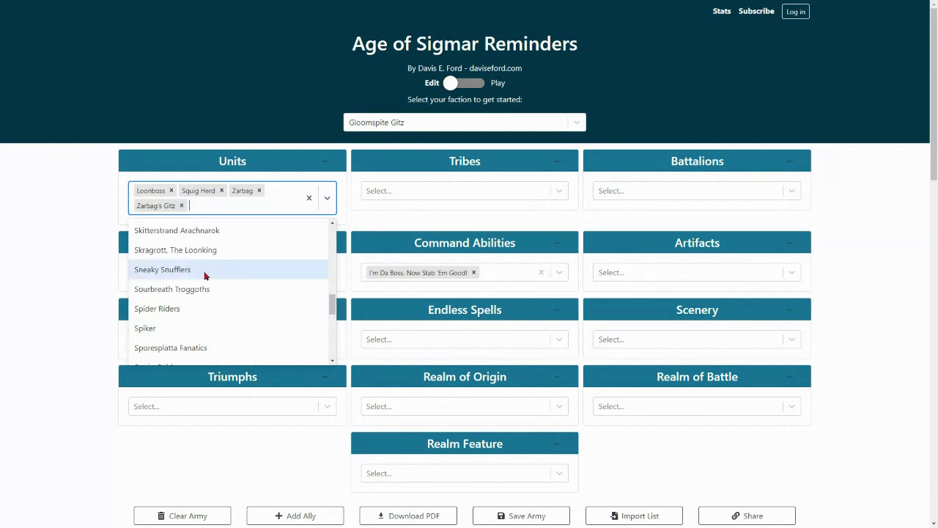
{"action": "left_click", "coordinate": [202, 250]}
{"action": "scroll", "coordinate": [229, 297], "scroll_direction": "up", "scroll_amount": 2}
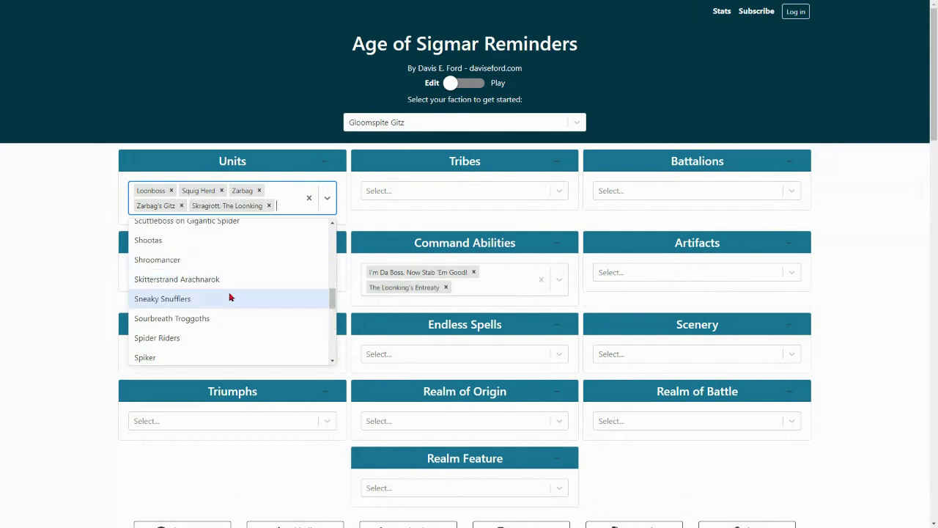
{"action": "scroll", "coordinate": [229, 297], "scroll_direction": "up", "scroll_amount": 3}
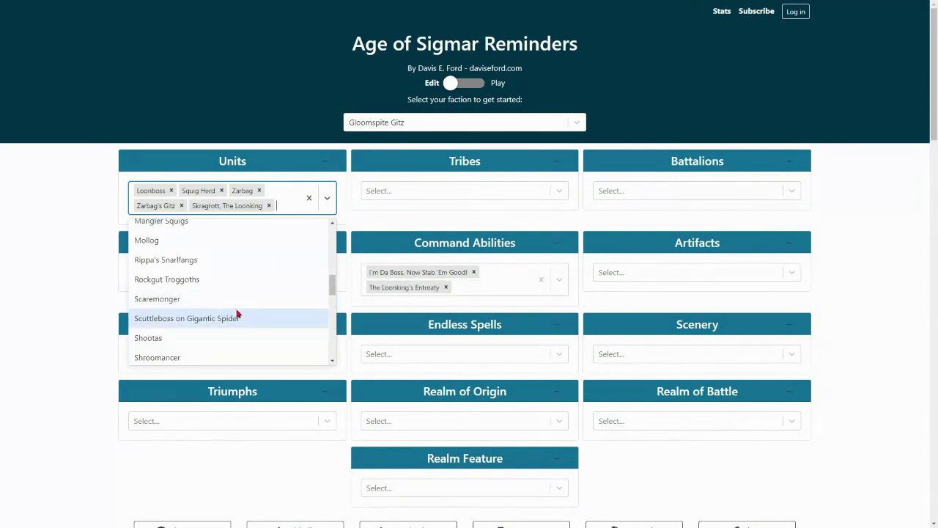
{"action": "scroll", "coordinate": [236, 314], "scroll_direction": "up", "scroll_amount": 6}
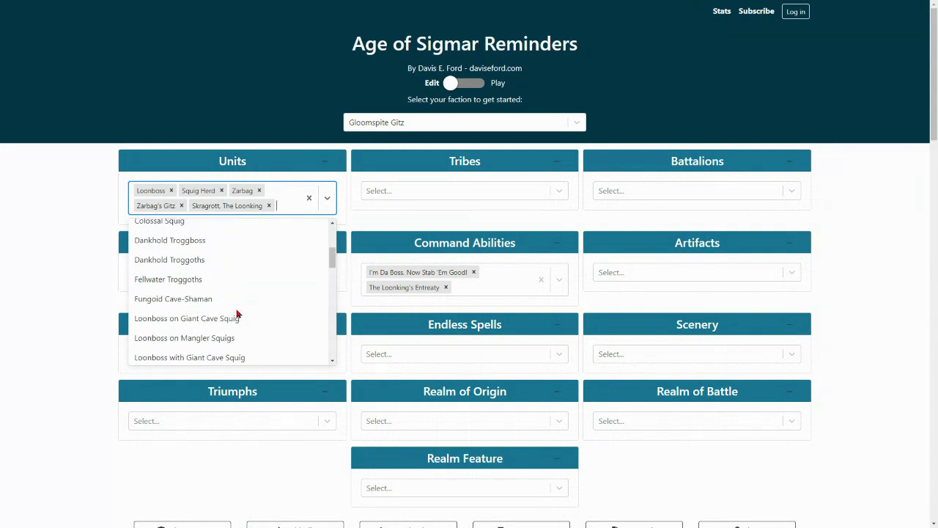
{"action": "scroll", "coordinate": [236, 313], "scroll_direction": "up", "scroll_amount": 1}
{"action": "left_click", "coordinate": [205, 279]}
Add Shootas and Stabbas to complete the current unit selection.
{"action": "scroll", "coordinate": [226, 292], "scroll_direction": "down", "scroll_amount": 1}
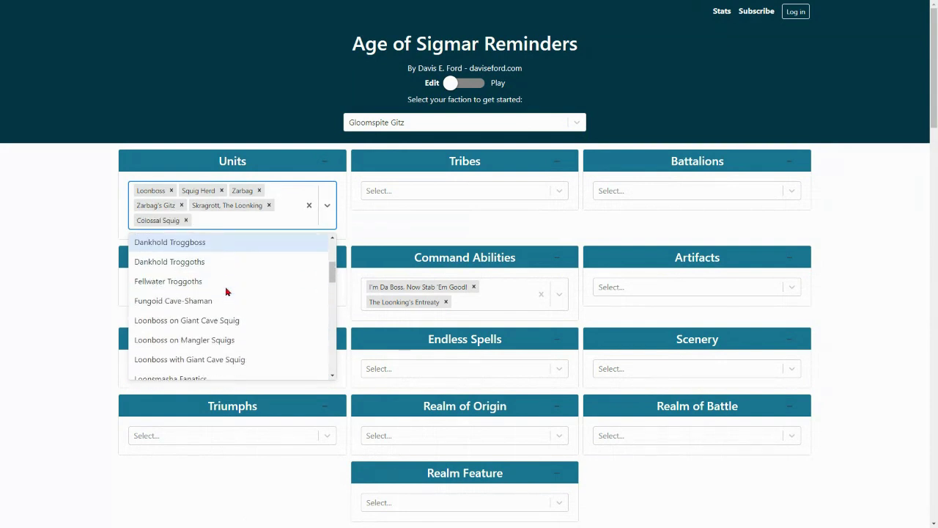
{"action": "scroll", "coordinate": [226, 297], "scroll_direction": "down", "scroll_amount": 5}
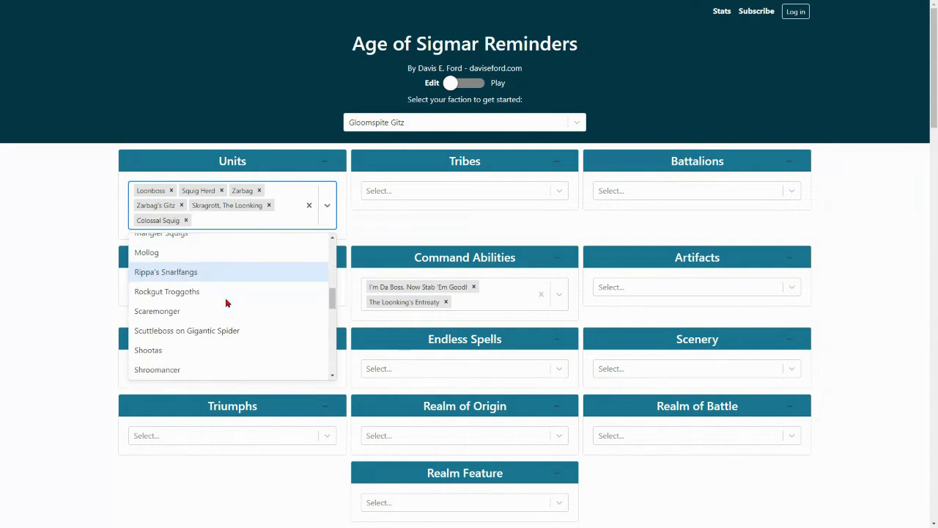
{"action": "scroll", "coordinate": [226, 303], "scroll_direction": "down", "scroll_amount": 2}
{"action": "left_click", "coordinate": [192, 287]}
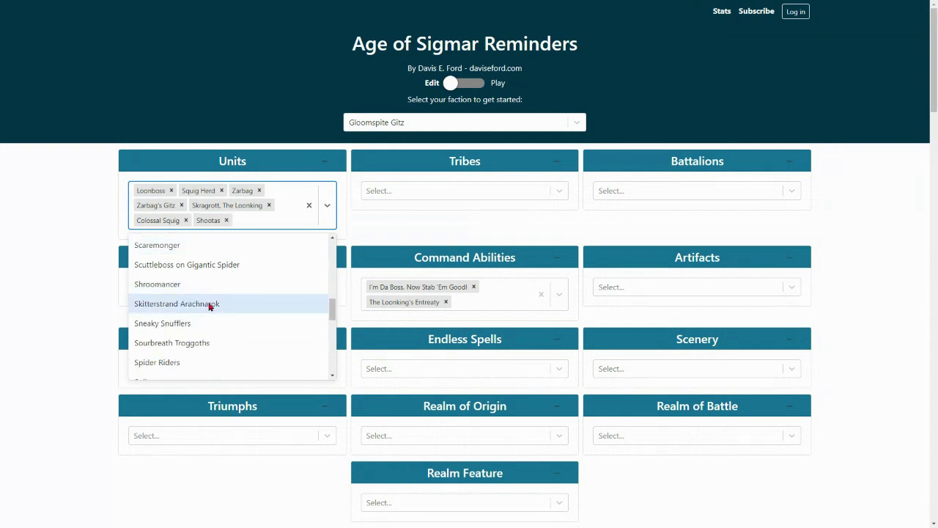
{"action": "scroll", "coordinate": [209, 308], "scroll_direction": "down", "scroll_amount": 3}
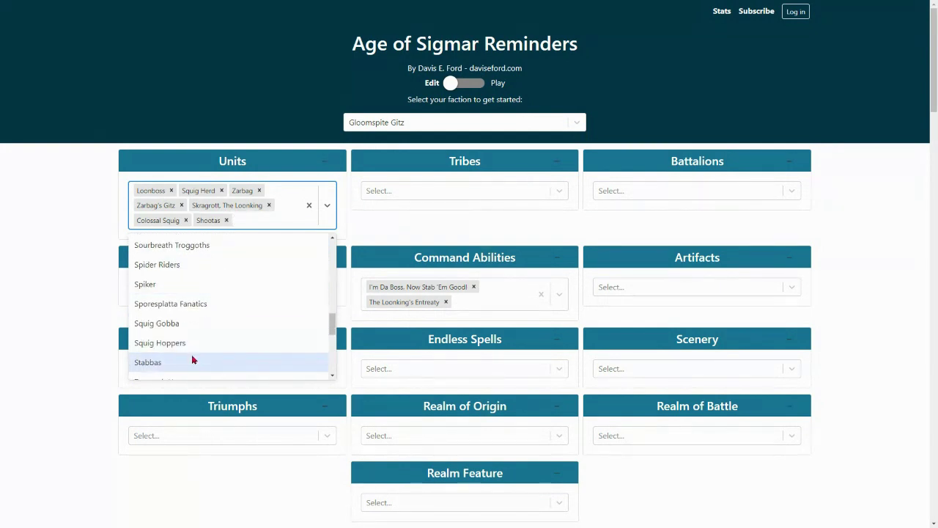
{"action": "left_click", "coordinate": [193, 360]}
{"action": "left_click", "coordinate": [79, 299]}
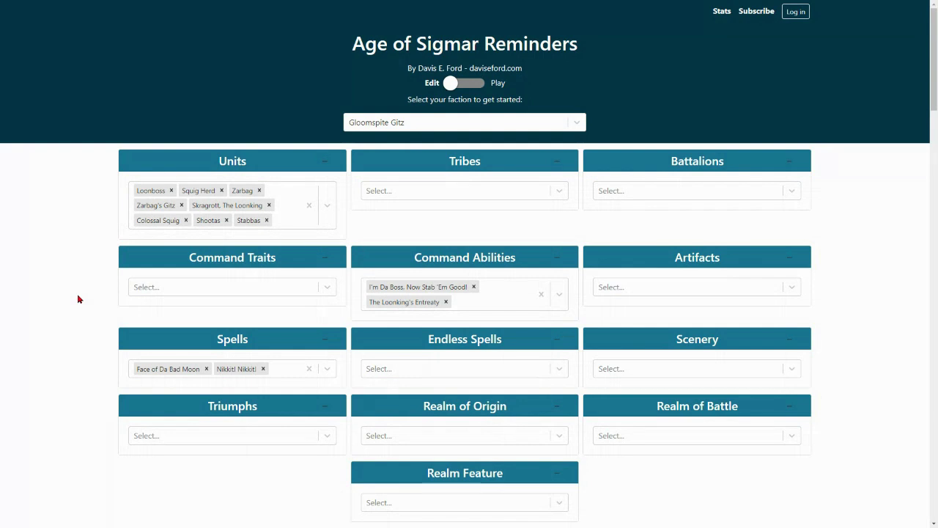
View the available tribes without choosing one, and add the Moonclan Skrap and Skulkmob Horde battalions.
{"action": "left_click", "coordinate": [436, 197]}
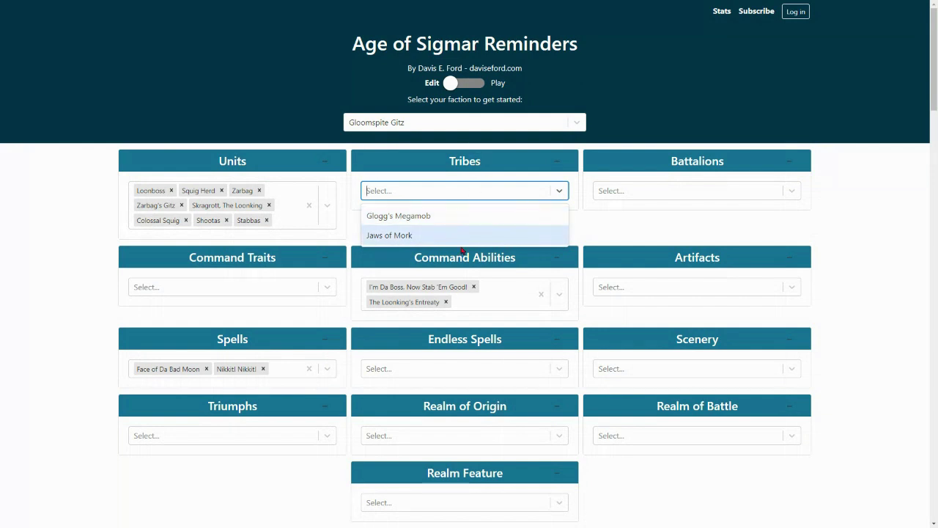
{"action": "left_click", "coordinate": [785, 196]}
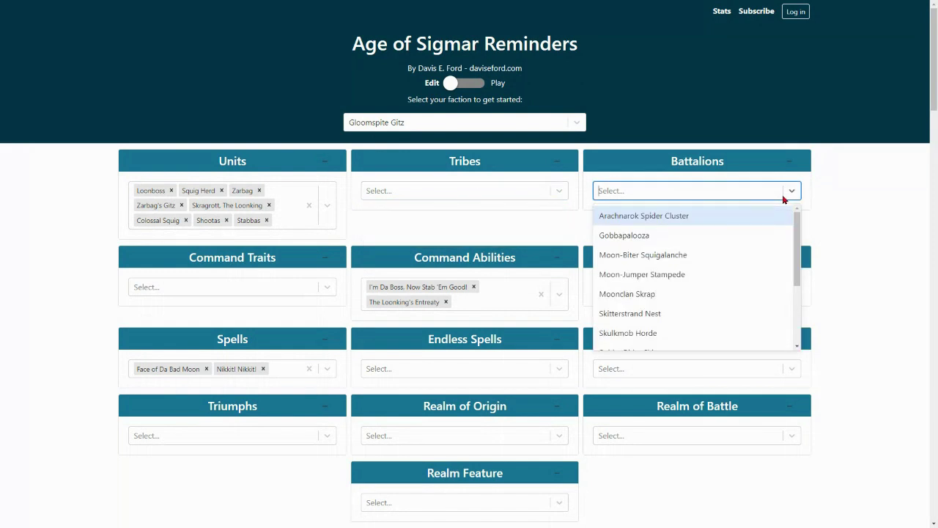
{"action": "double_click", "coordinate": [659, 299]}
{"action": "left_click", "coordinate": [841, 255]}
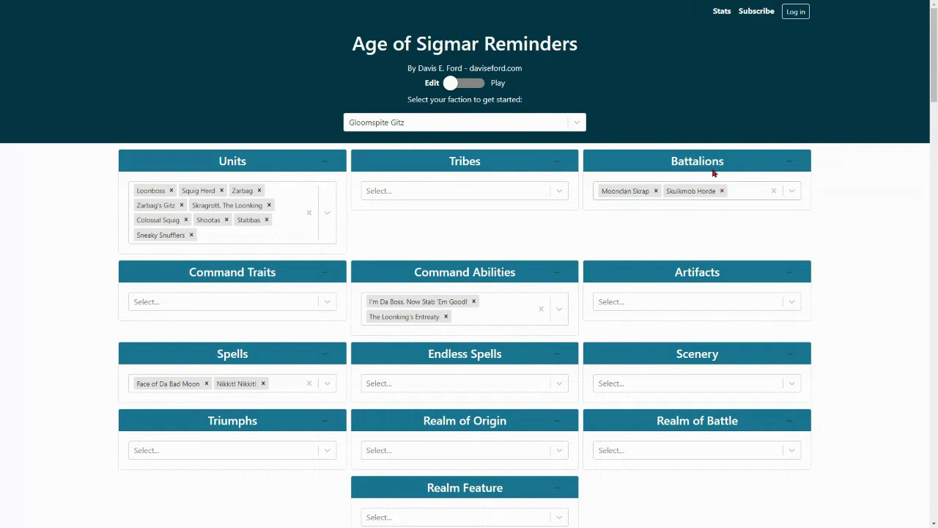
Give the army the Dead Shouty command trait.
{"action": "left_click", "coordinate": [317, 307]}
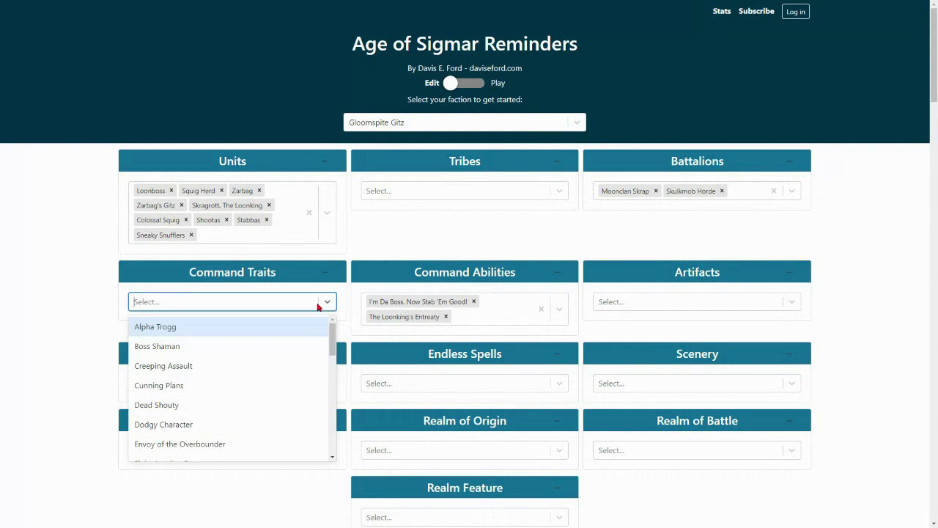
{"action": "left_click", "coordinate": [194, 405]}
{"action": "left_click", "coordinate": [64, 350]}
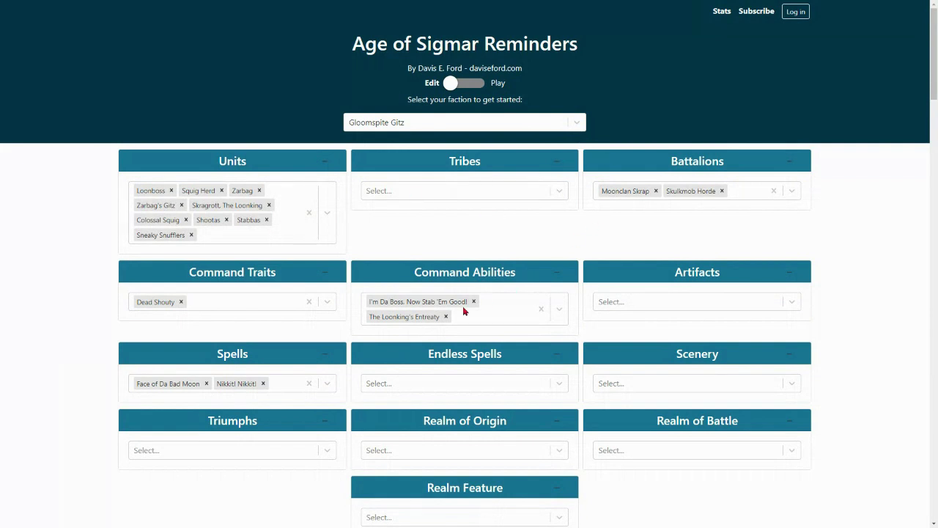
Add the artifacts The Clammy Cowl, Moonface Mommet and Glowy Howzit to the army.
{"action": "scroll", "coordinate": [542, 301], "scroll_direction": "down", "scroll_amount": 1}
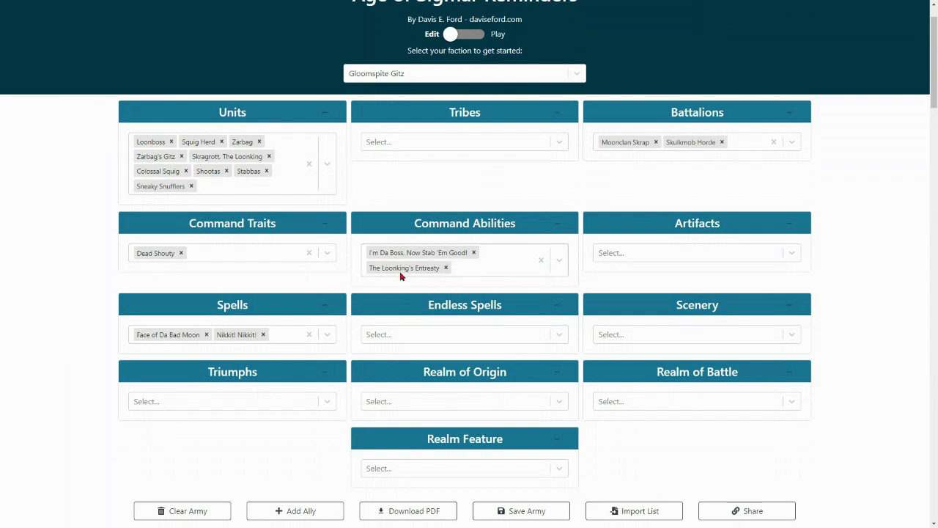
{"action": "left_click", "coordinate": [687, 256]}
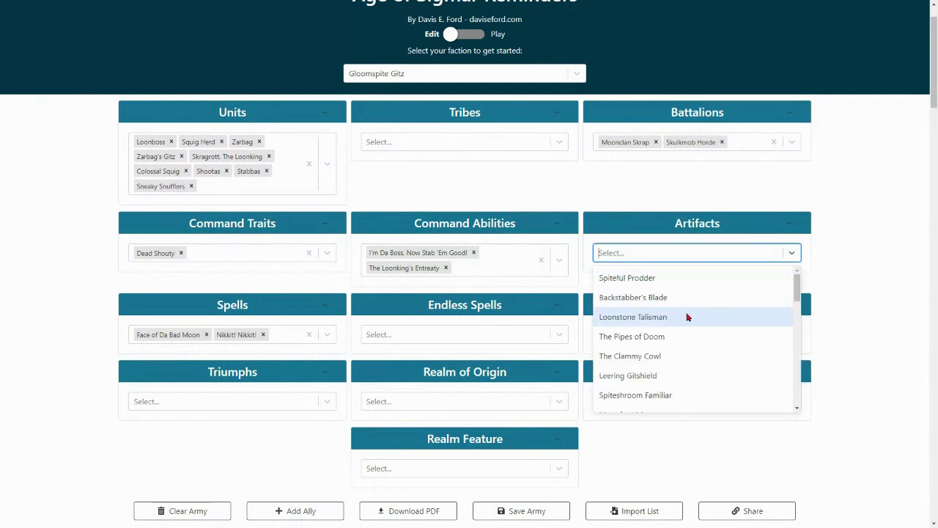
{"action": "left_click", "coordinate": [649, 356]}
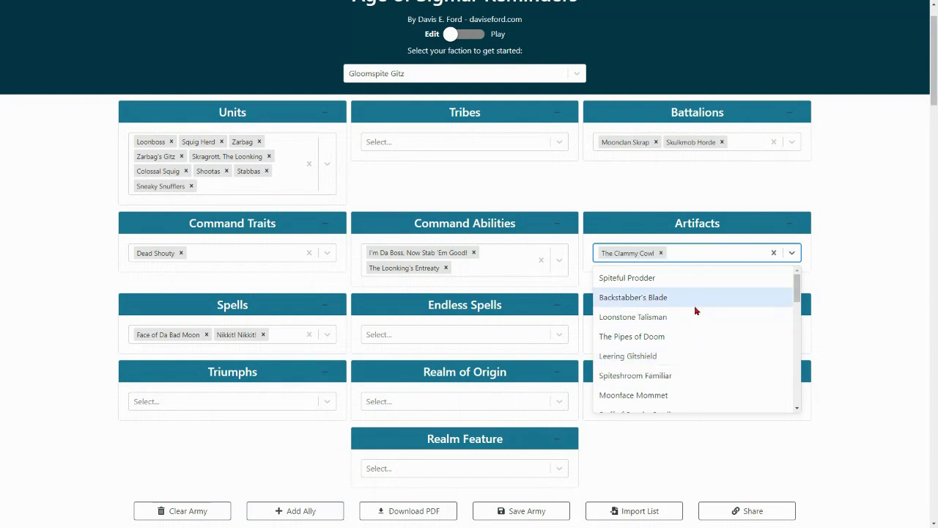
{"action": "scroll", "coordinate": [689, 337], "scroll_direction": "down", "scroll_amount": 1}
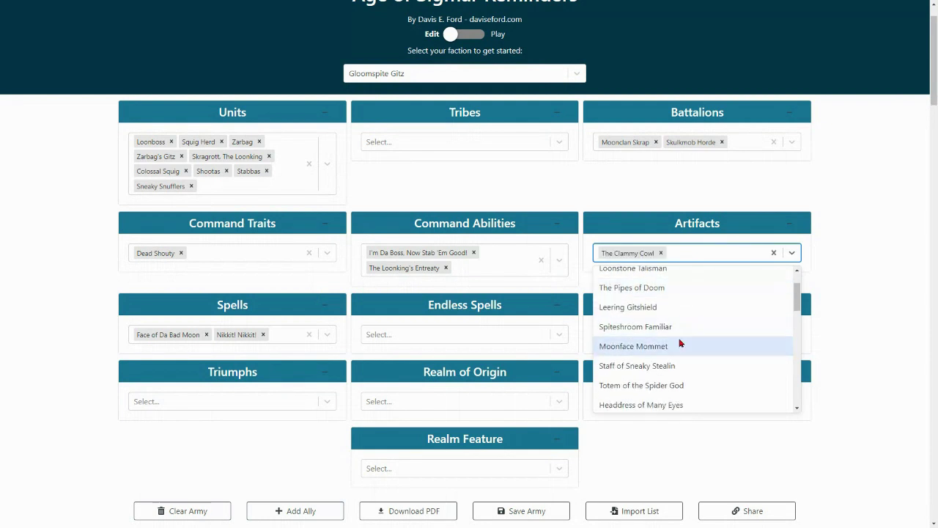
{"action": "left_click", "coordinate": [676, 346]}
{"action": "scroll", "coordinate": [672, 356], "scroll_direction": "down", "scroll_amount": 1}
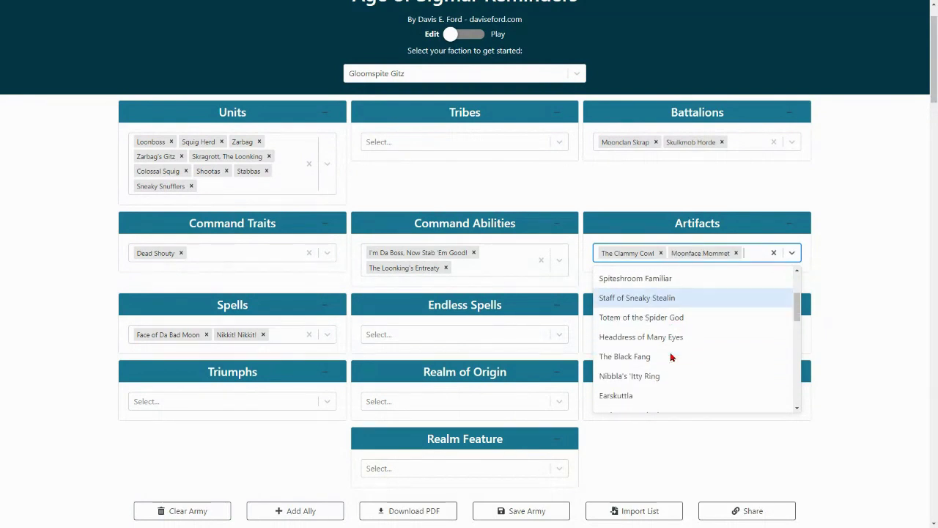
{"action": "scroll", "coordinate": [668, 356], "scroll_direction": "down", "scroll_amount": 2}
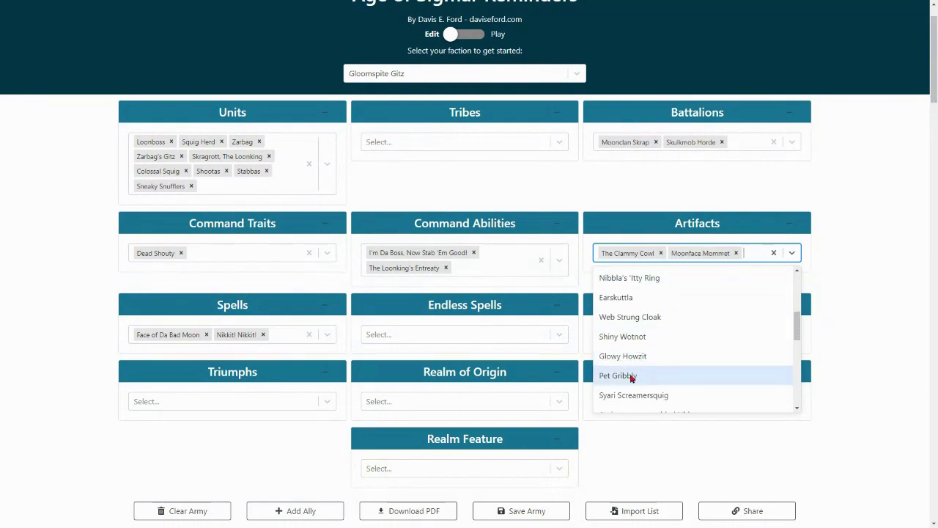
{"action": "left_click", "coordinate": [641, 357]}
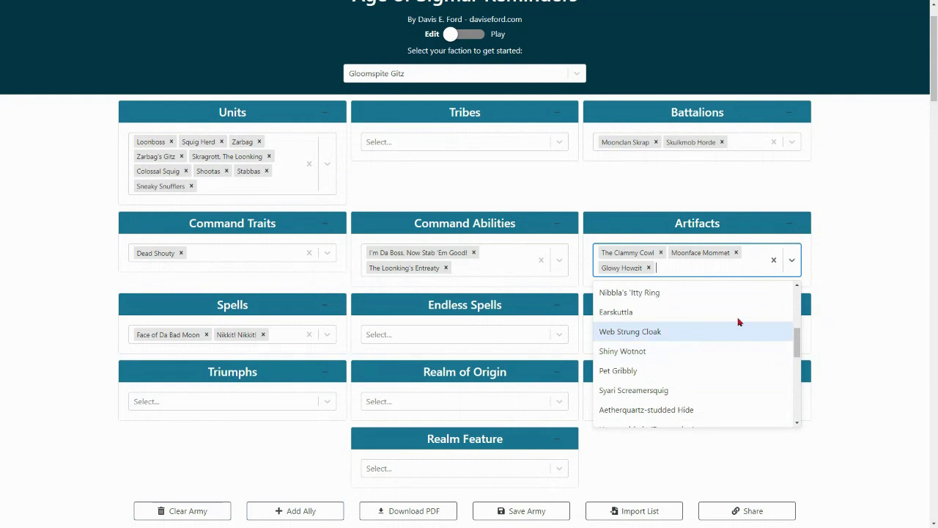
{"action": "left_click", "coordinate": [846, 318]}
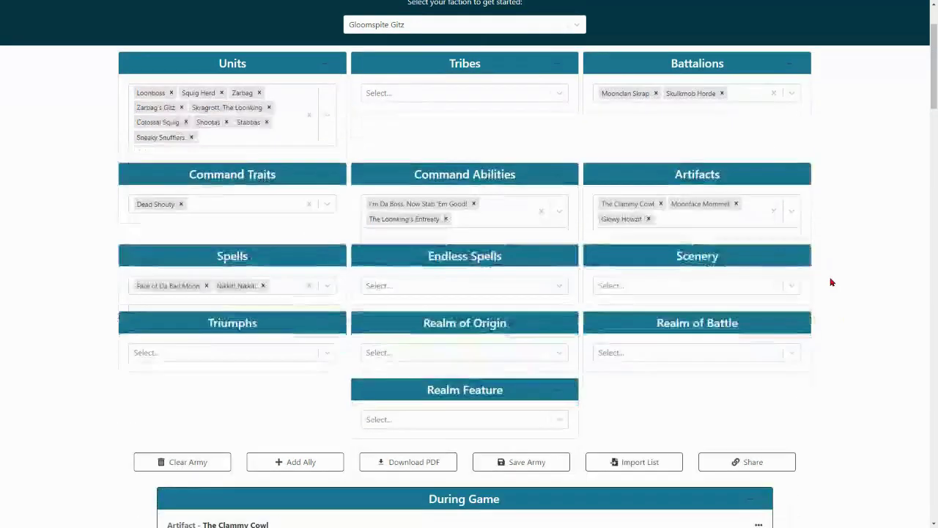
Add the Itchy Nuisance spell to the army's existing spells.
{"action": "scroll", "coordinate": [832, 282], "scroll_direction": "down", "scroll_amount": 1}
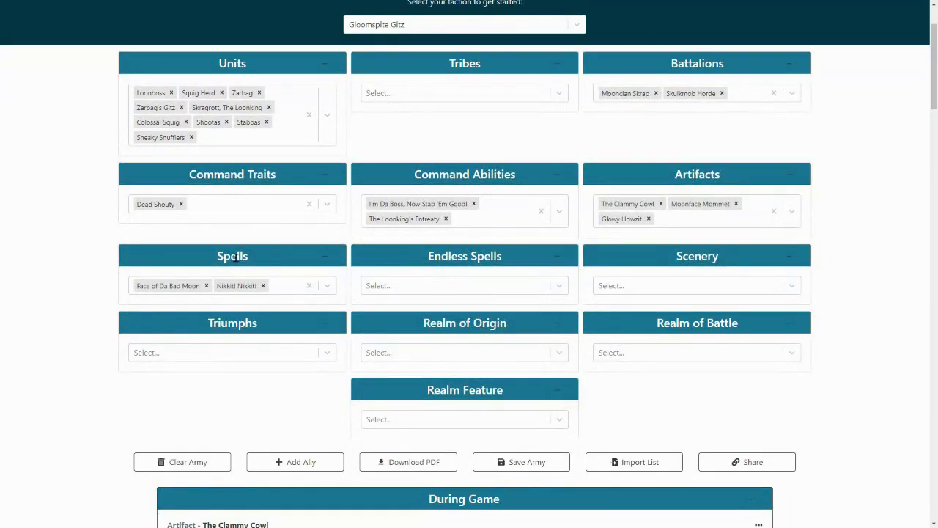
{"action": "scroll", "coordinate": [152, 244], "scroll_direction": "down", "scroll_amount": 1}
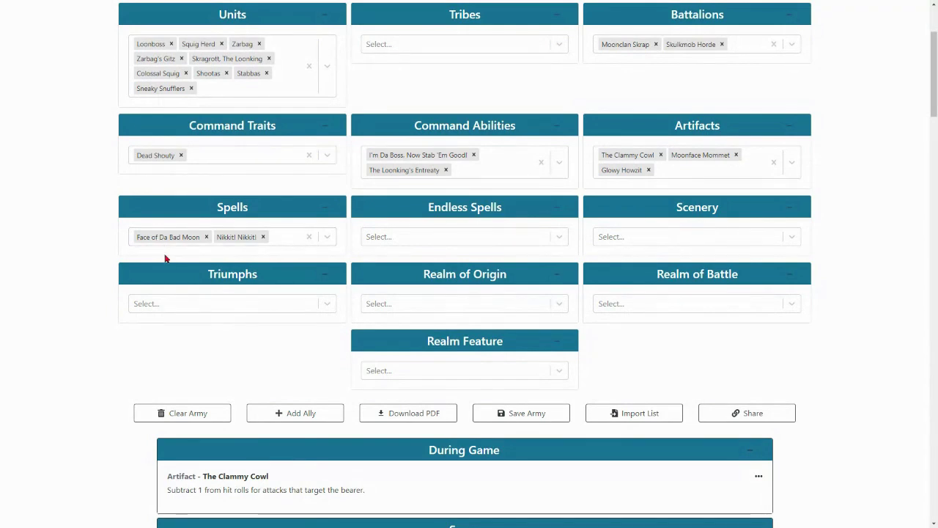
{"action": "left_click", "coordinate": [326, 237]}
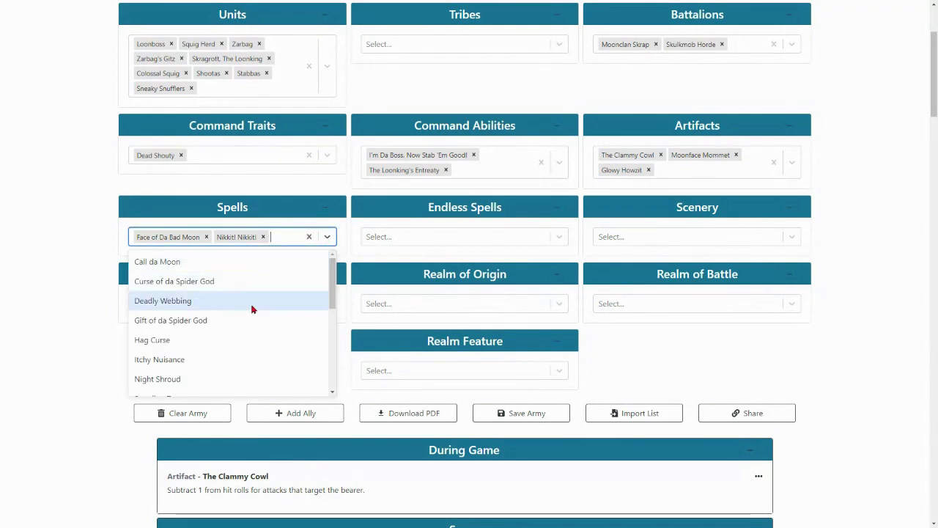
{"action": "scroll", "coordinate": [245, 303], "scroll_direction": "down", "scroll_amount": 1}
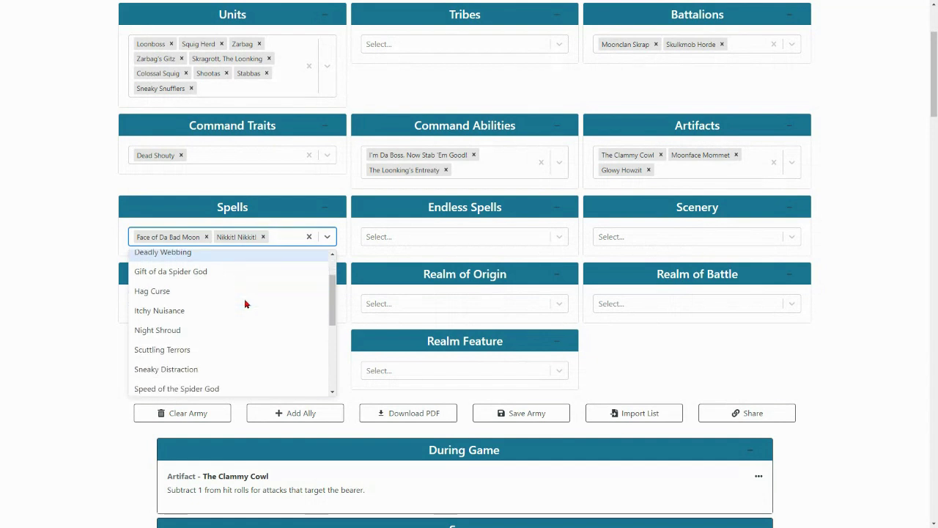
{"action": "left_click", "coordinate": [201, 314]}
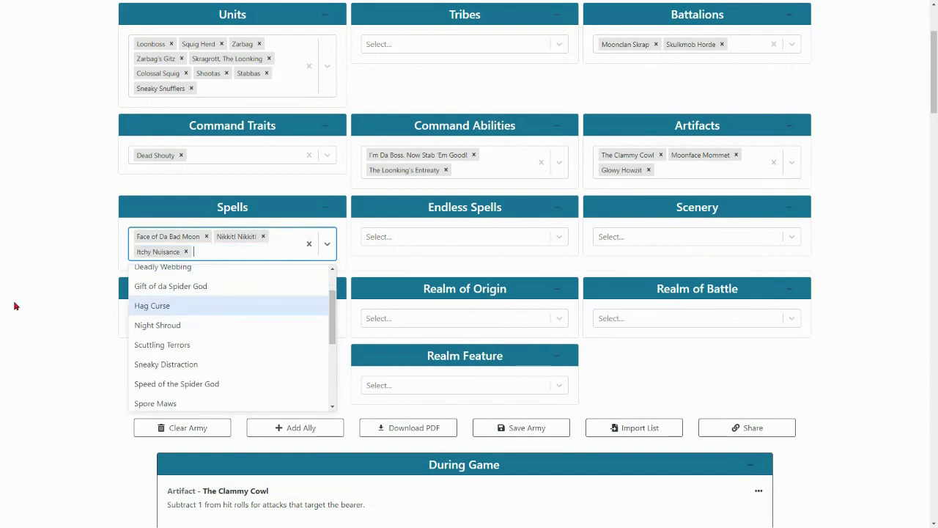
{"action": "left_click", "coordinate": [15, 306]}
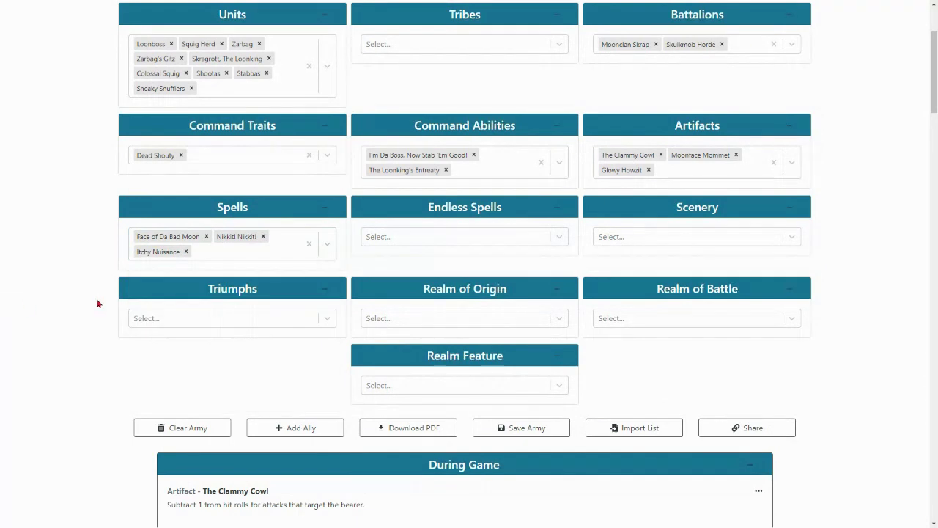
Look through the available endless spells and add Scuttletide and Malevolent Moon to the army.
{"action": "left_click", "coordinate": [449, 243]}
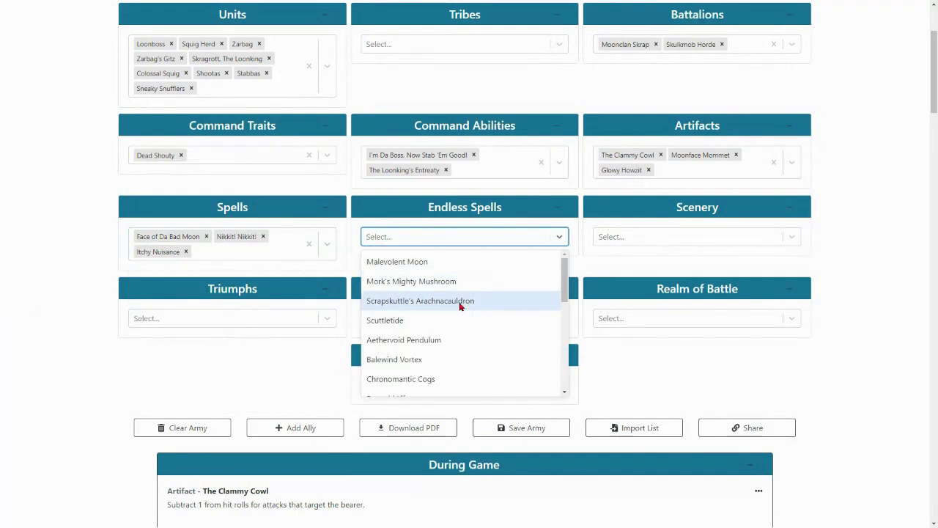
{"action": "scroll", "coordinate": [461, 323], "scroll_direction": "down", "scroll_amount": 5}
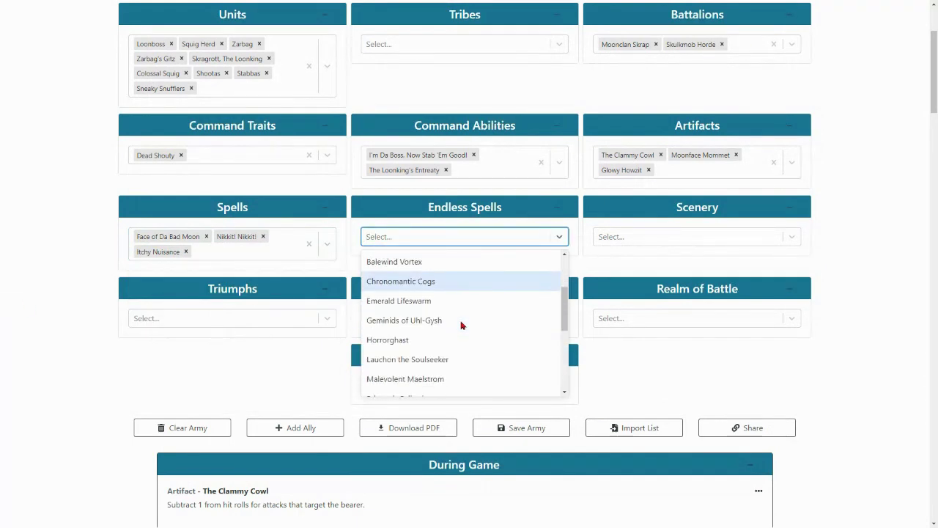
{"action": "scroll", "coordinate": [466, 315], "scroll_direction": "down", "scroll_amount": 3}
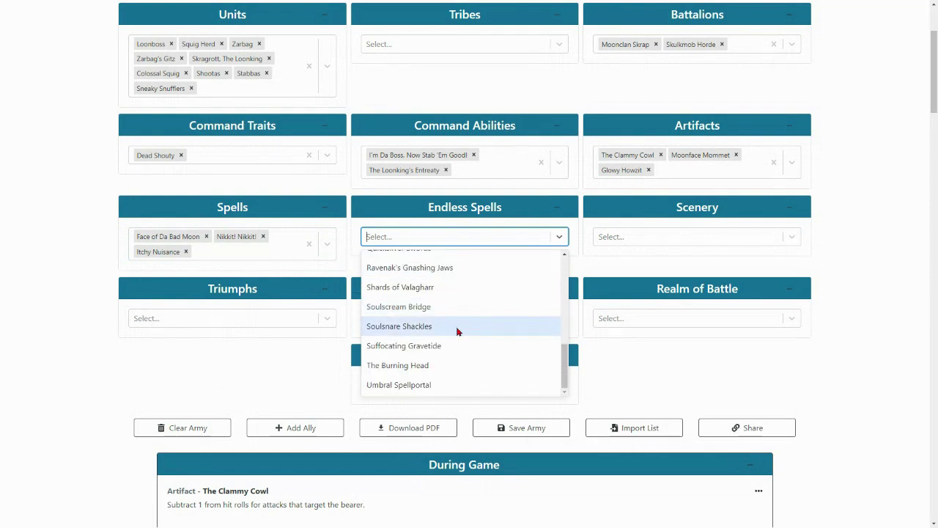
{"action": "scroll", "coordinate": [454, 350], "scroll_direction": "up", "scroll_amount": 8}
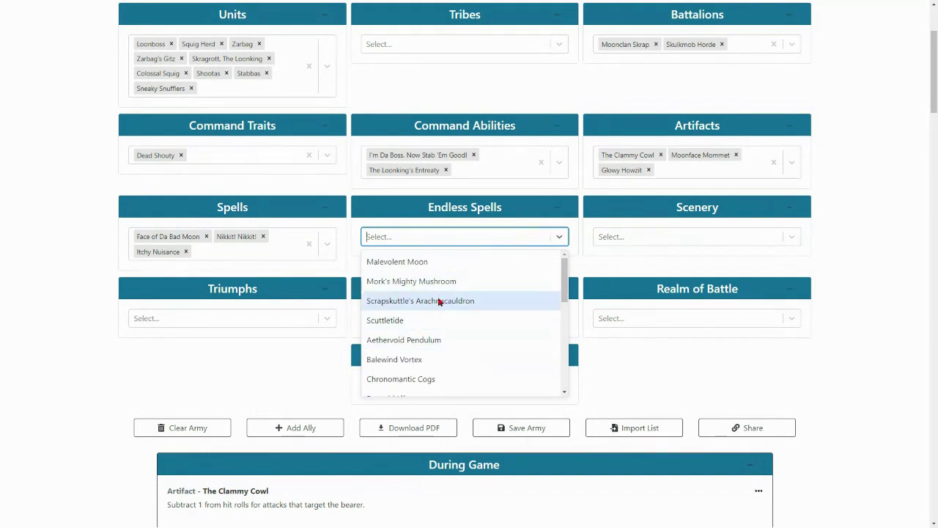
{"action": "left_click", "coordinate": [435, 322]}
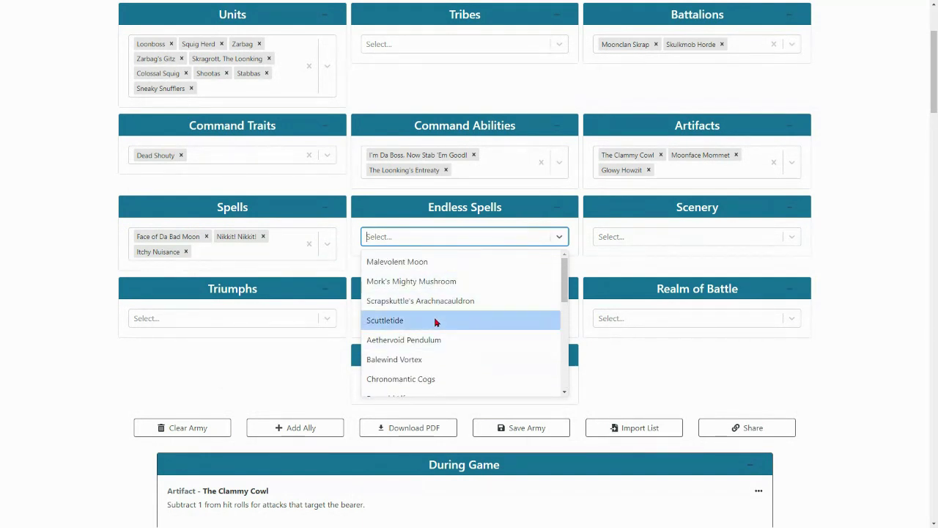
{"action": "left_click", "coordinate": [435, 264]}
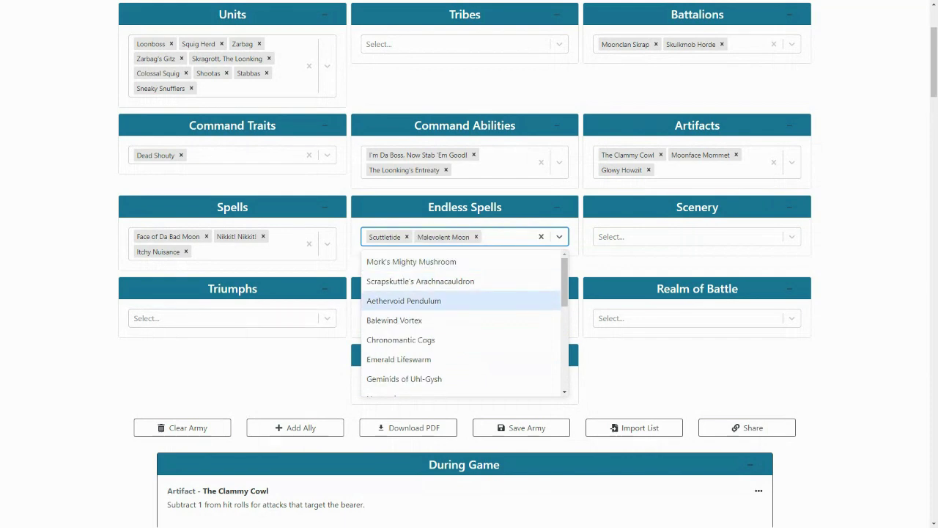
{"action": "left_click", "coordinate": [844, 216]}
Look through the available scenery and triumph options without choosing any.
{"action": "left_click", "coordinate": [710, 237]}
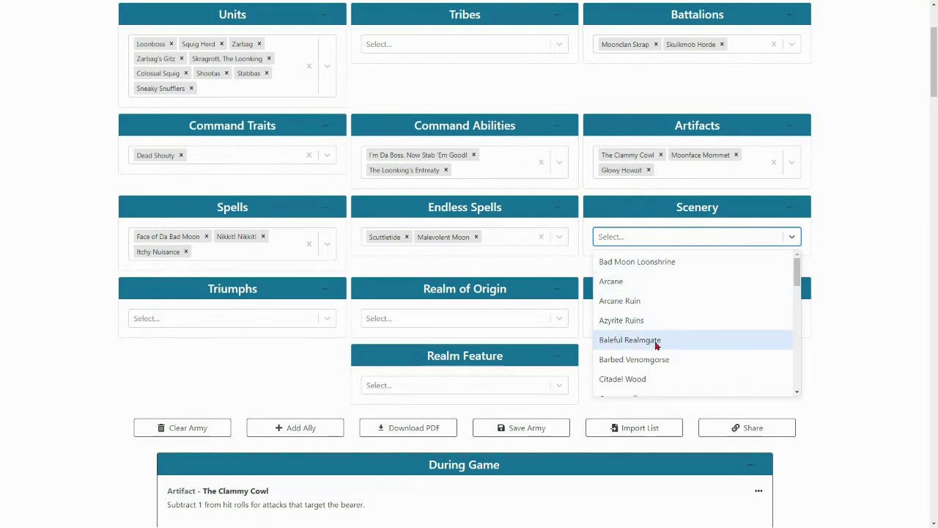
{"action": "scroll", "coordinate": [657, 344], "scroll_direction": "down", "scroll_amount": 3}
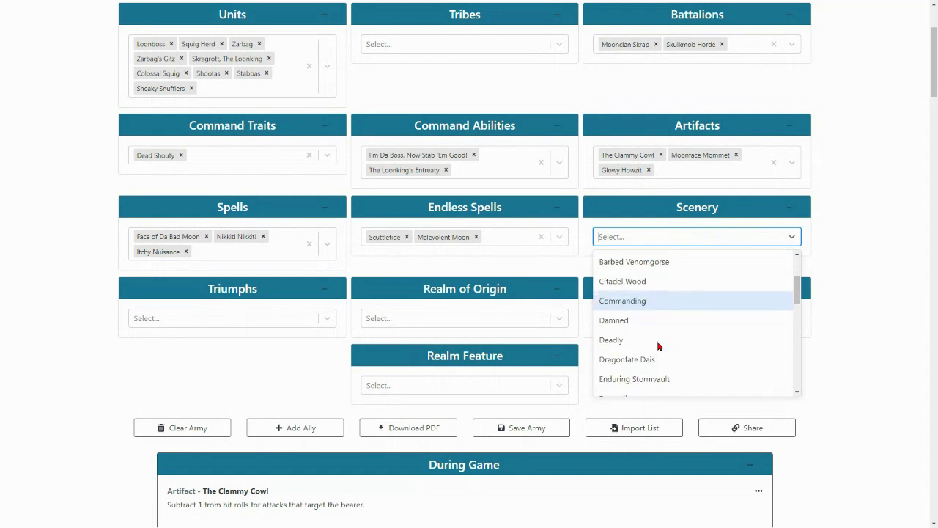
{"action": "scroll", "coordinate": [658, 359], "scroll_direction": "down", "scroll_amount": 1}
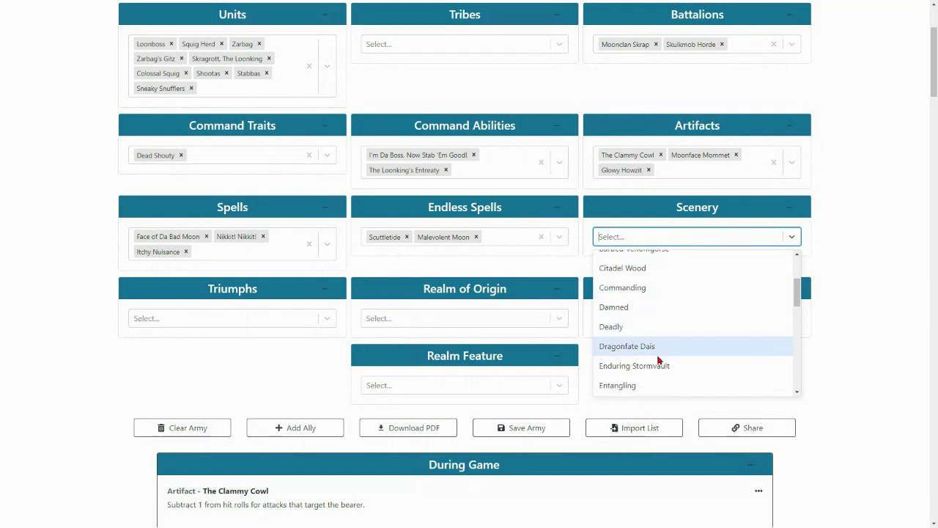
{"action": "scroll", "coordinate": [658, 359], "scroll_direction": "down", "scroll_amount": 1}
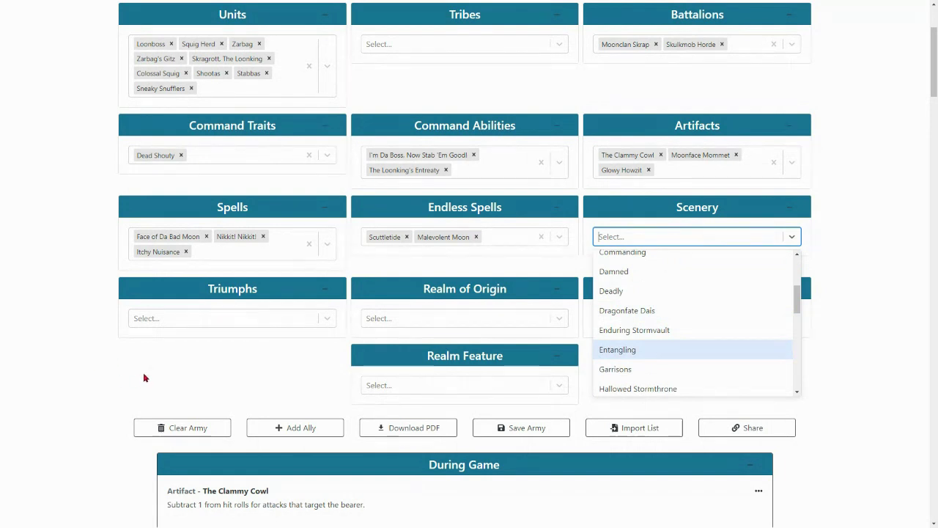
{"action": "left_click", "coordinate": [195, 345]}
{"action": "left_click", "coordinate": [198, 318]}
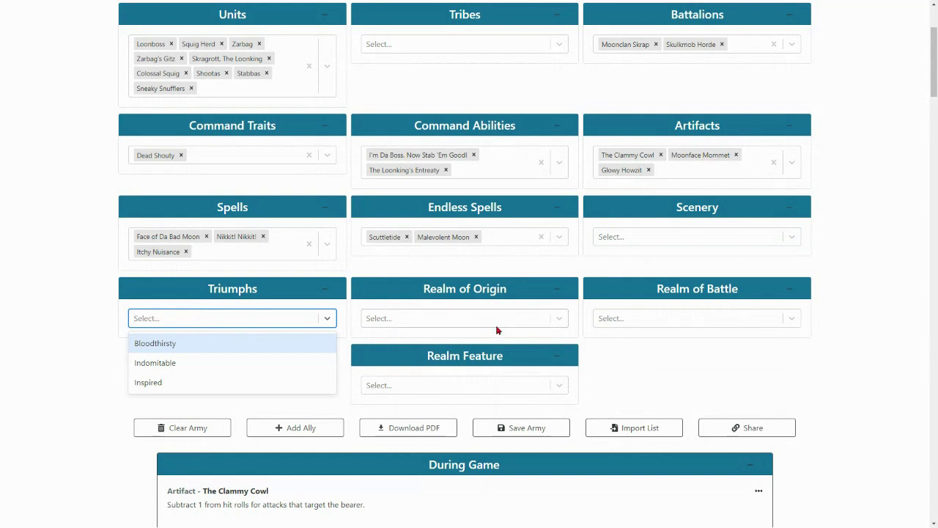
Set the army's Realm of Battle to Ghyran.
{"action": "left_click", "coordinate": [772, 316]}
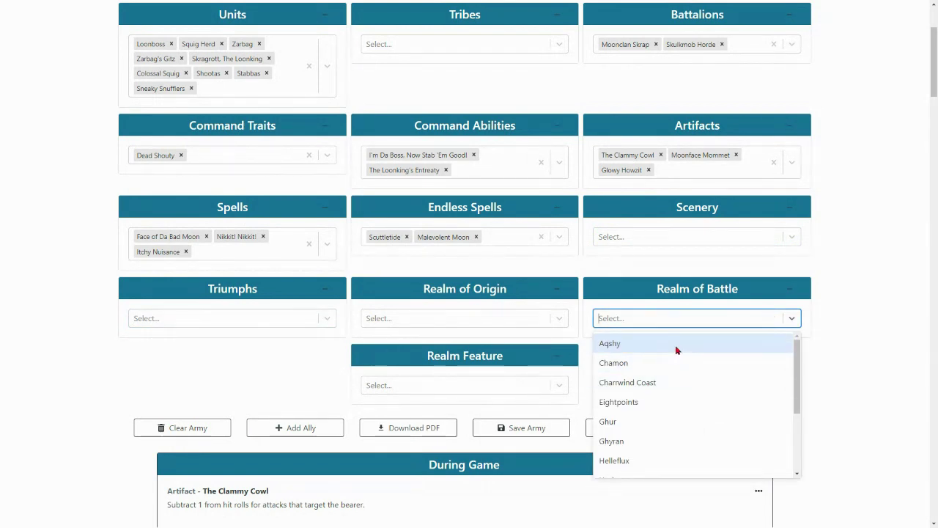
{"action": "left_click", "coordinate": [611, 441]}
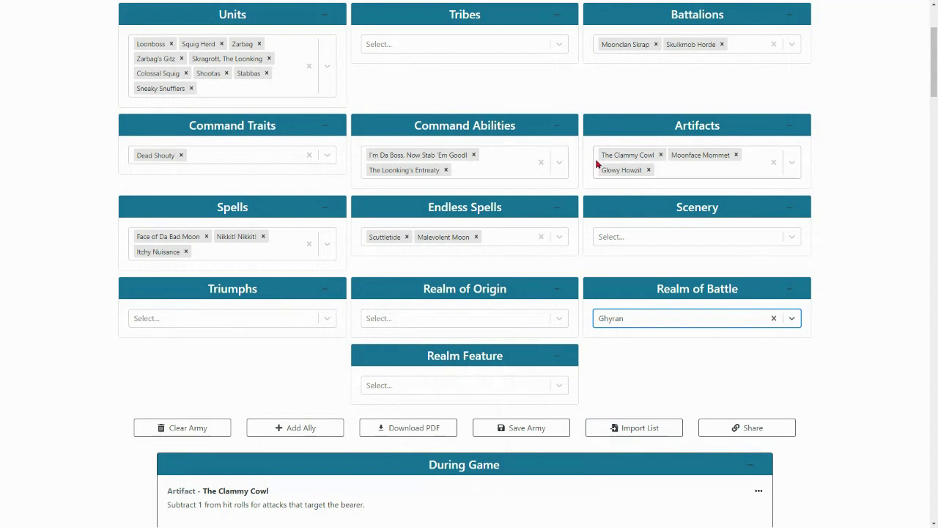
Read through the army's generated reminders, from During Game, Saves and Wound Allocation to the Start Of Round and During Round rules.
{"action": "scroll", "coordinate": [757, 249], "scroll_direction": "down", "scroll_amount": 2}
{"action": "scroll", "coordinate": [755, 254], "scroll_direction": "down", "scroll_amount": 2}
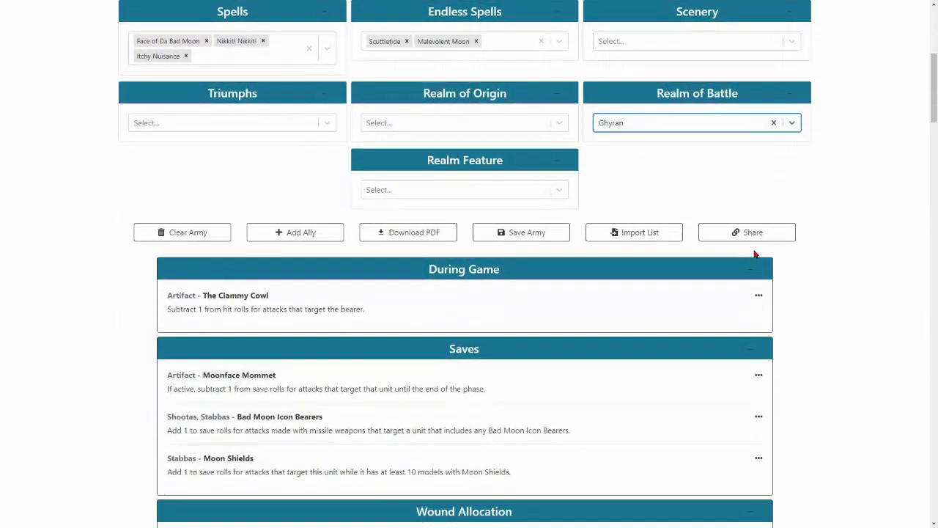
{"action": "scroll", "coordinate": [824, 254], "scroll_direction": "down", "scroll_amount": 1}
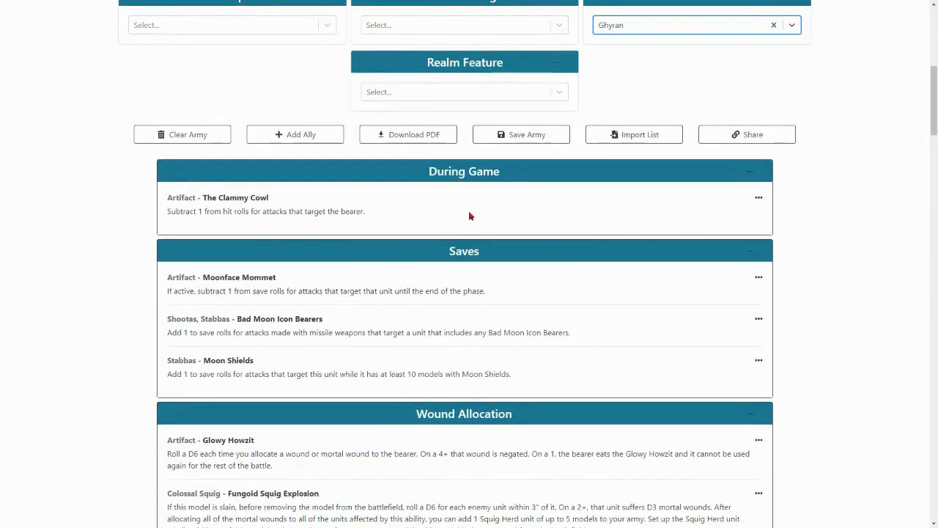
{"action": "scroll", "coordinate": [634, 212], "scroll_direction": "down", "scroll_amount": 1}
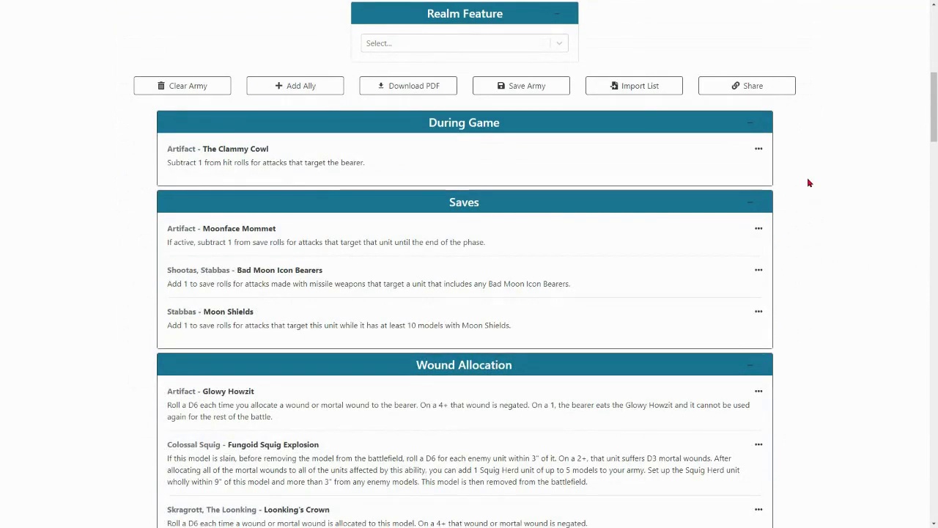
{"action": "scroll", "coordinate": [809, 189], "scroll_direction": "down", "scroll_amount": 1}
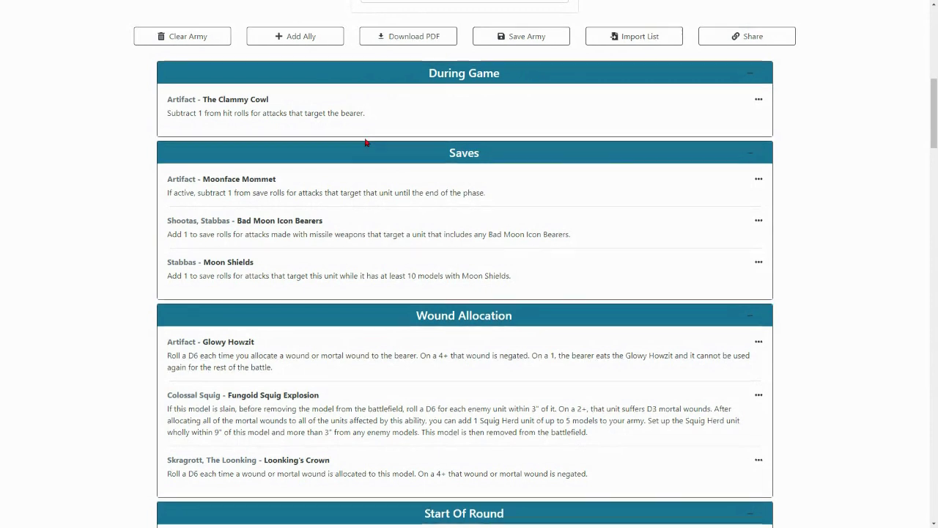
{"action": "scroll", "coordinate": [344, 143], "scroll_direction": "down", "scroll_amount": 1}
{"action": "scroll", "coordinate": [91, 174], "scroll_direction": "down", "scroll_amount": 1}
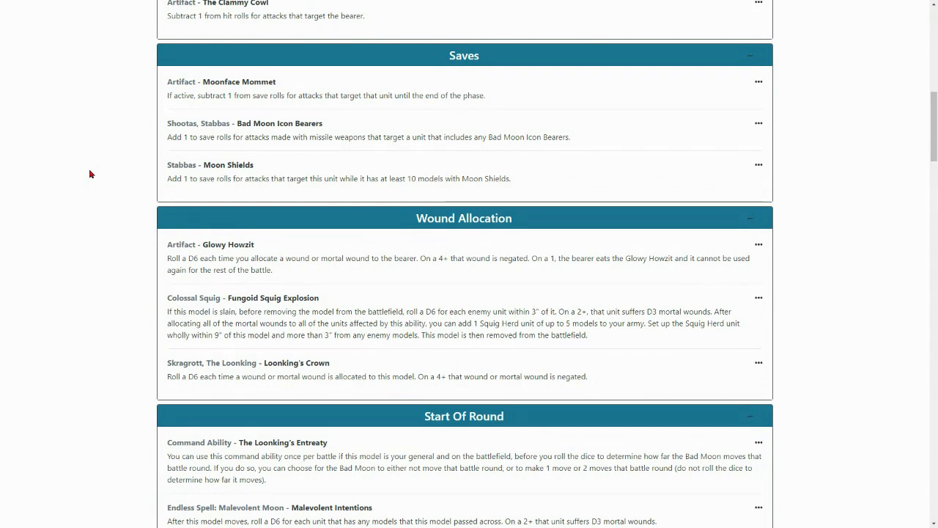
{"action": "scroll", "coordinate": [91, 174], "scroll_direction": "down", "scroll_amount": 2}
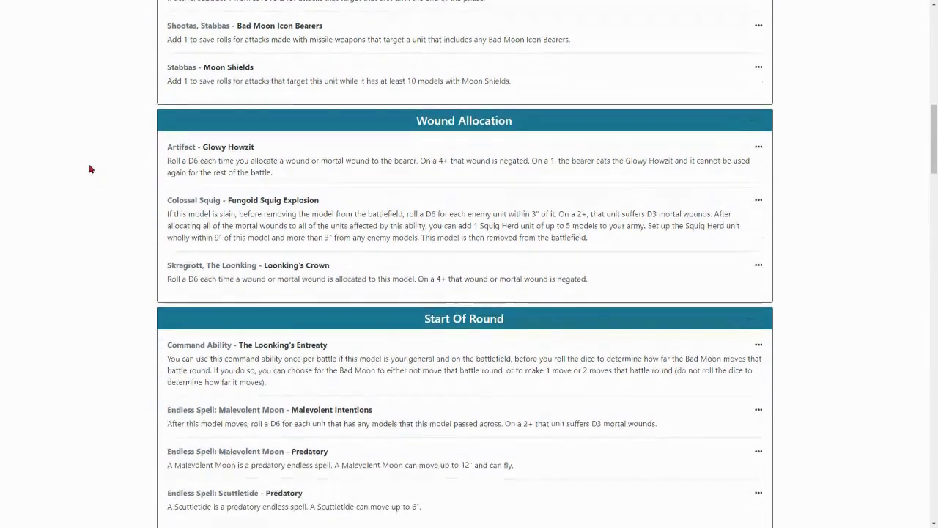
{"action": "scroll", "coordinate": [94, 144], "scroll_direction": "down", "scroll_amount": 1}
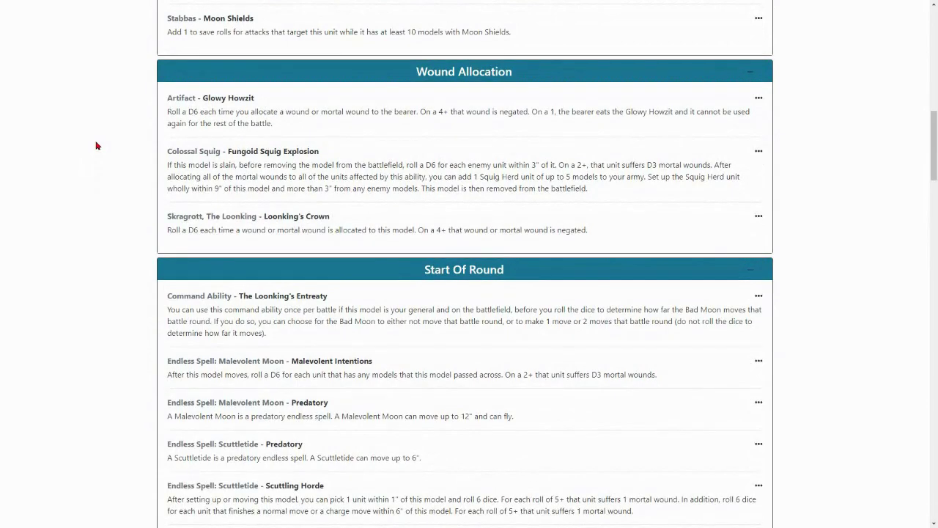
{"action": "scroll", "coordinate": [95, 146], "scroll_direction": "down", "scroll_amount": 4}
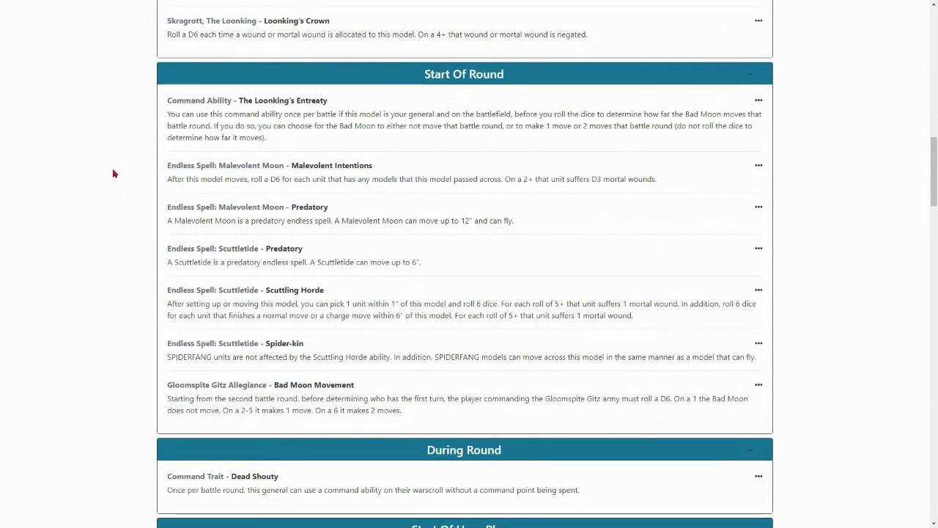
Read through the army's remaining reminders, from the Start Of Hero Phase rules to the Turn One Start Of Round rules.
{"action": "scroll", "coordinate": [114, 174], "scroll_direction": "down", "scroll_amount": 4}
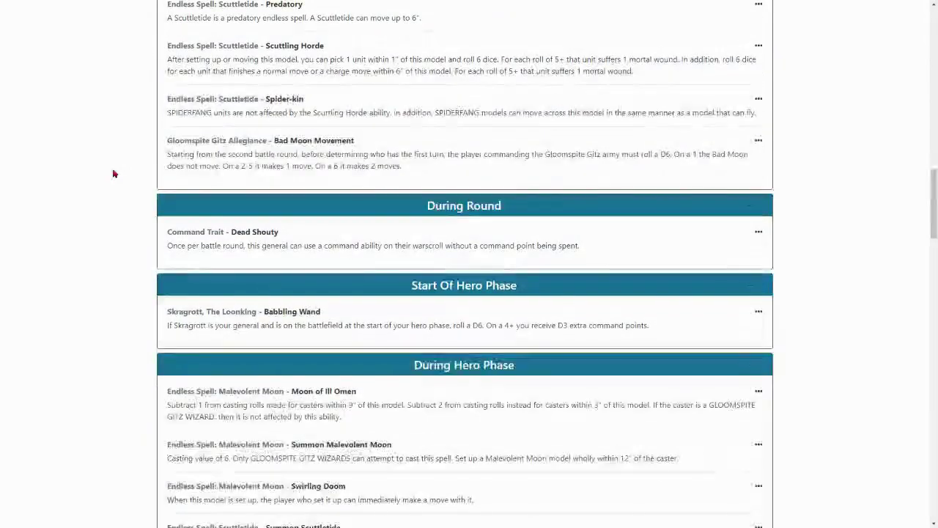
{"action": "scroll", "coordinate": [113, 174], "scroll_direction": "down", "scroll_amount": 1}
{"action": "scroll", "coordinate": [113, 174], "scroll_direction": "down", "scroll_amount": 2}
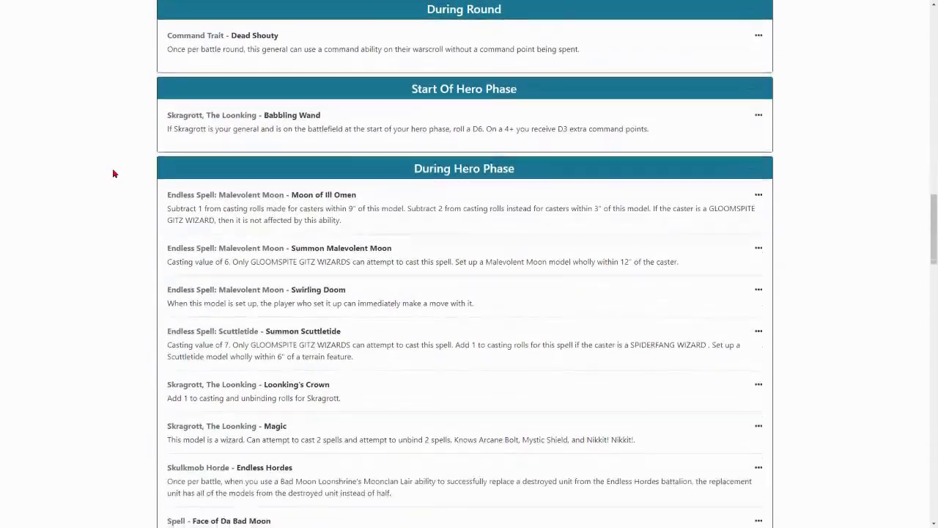
{"action": "scroll", "coordinate": [113, 173], "scroll_direction": "down", "scroll_amount": 5}
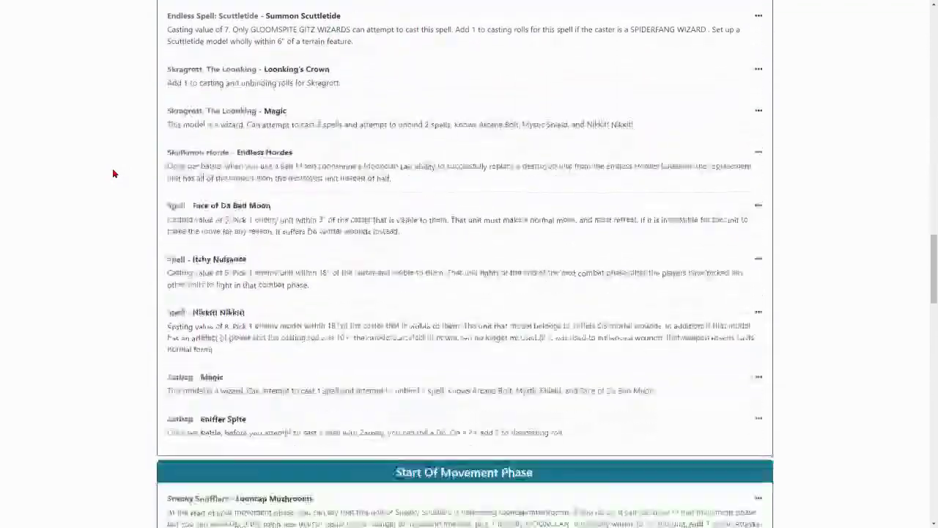
{"action": "scroll", "coordinate": [113, 173], "scroll_direction": "down", "scroll_amount": 3}
{"action": "scroll", "coordinate": [114, 173], "scroll_direction": "down", "scroll_amount": 3}
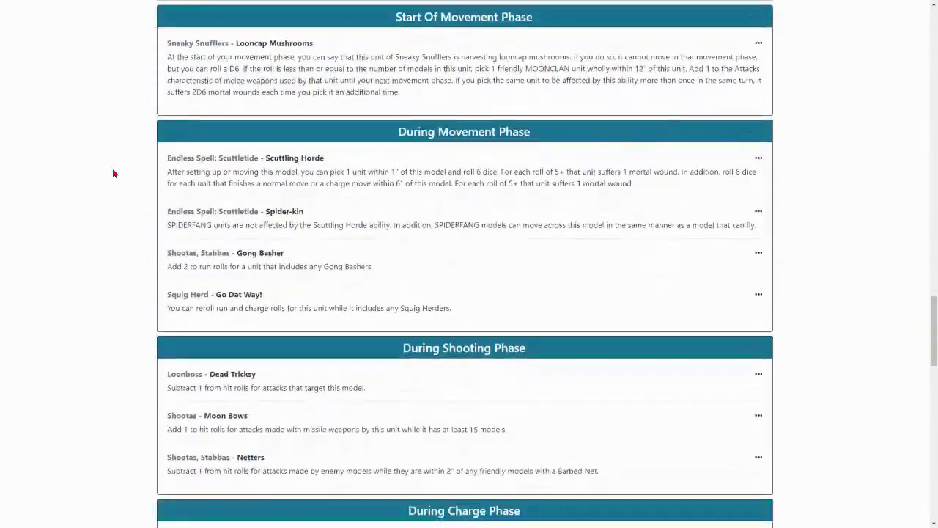
{"action": "scroll", "coordinate": [114, 174], "scroll_direction": "down", "scroll_amount": 4}
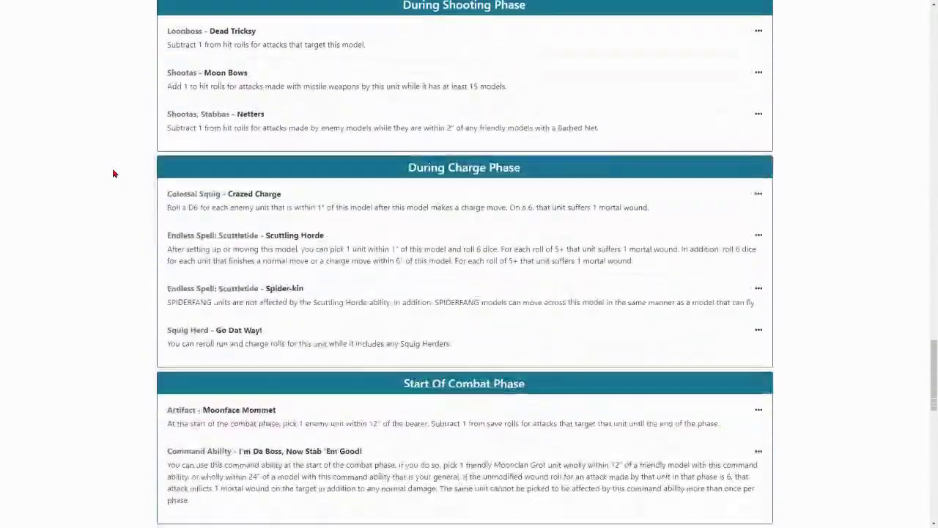
{"action": "scroll", "coordinate": [113, 174], "scroll_direction": "down", "scroll_amount": 3}
{"action": "scroll", "coordinate": [114, 173], "scroll_direction": "down", "scroll_amount": 1}
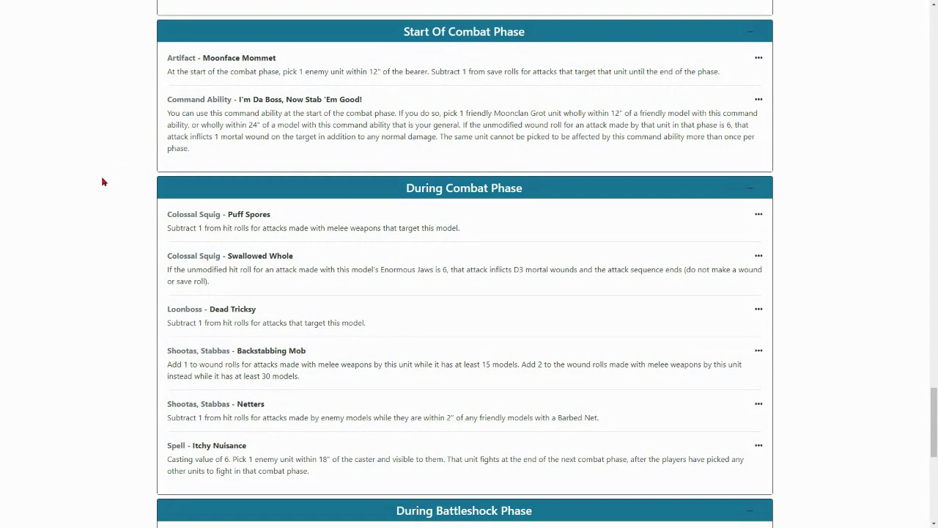
{"action": "scroll", "coordinate": [104, 181], "scroll_direction": "down", "scroll_amount": 4}
{"action": "scroll", "coordinate": [103, 181], "scroll_direction": "down", "scroll_amount": 2}
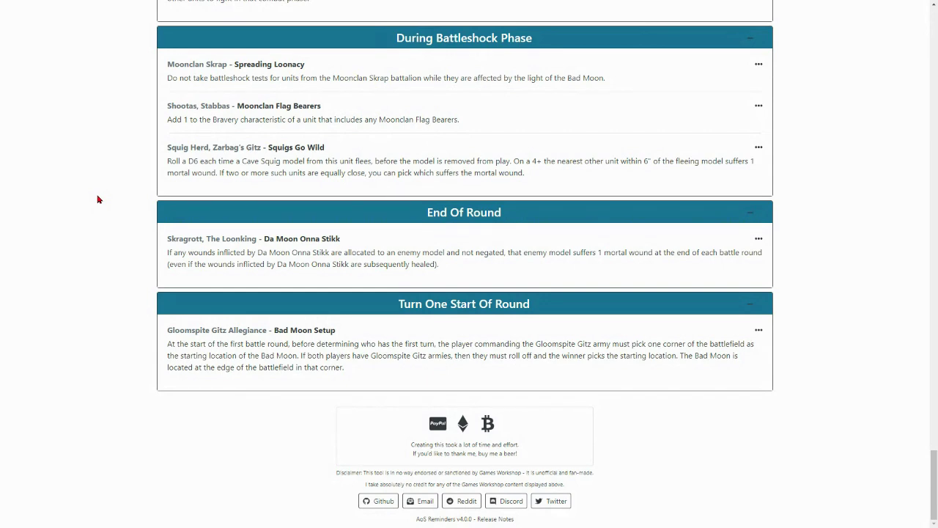
Download the army's reminders as a PDF in the Compact layout, keeping the suggested file name.
{"action": "scroll", "coordinate": [97, 198], "scroll_direction": "up", "scroll_amount": 20}
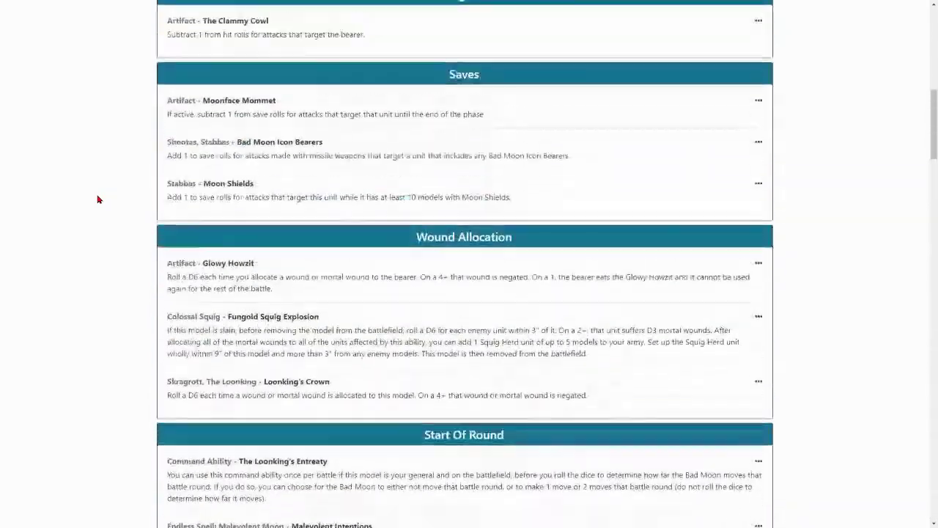
{"action": "scroll", "coordinate": [98, 198], "scroll_direction": "up", "scroll_amount": 1}
{"action": "left_click", "coordinate": [405, 298]}
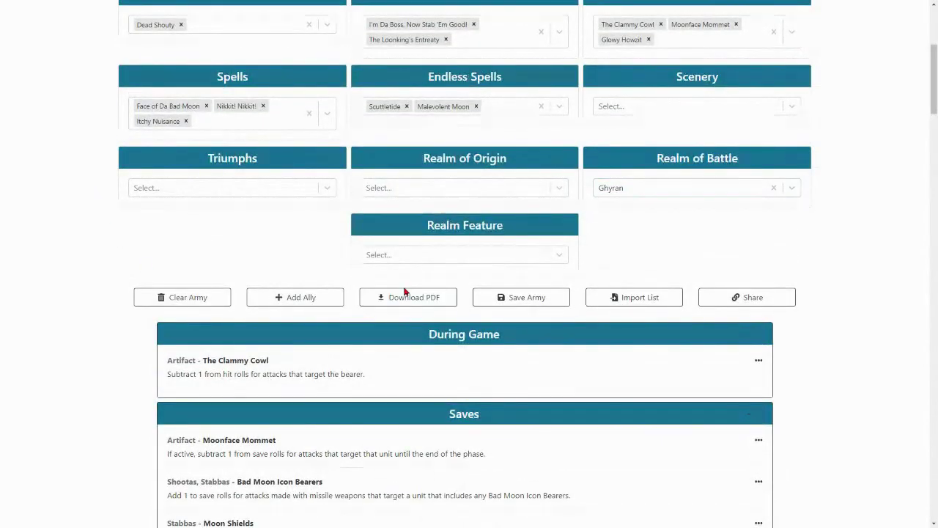
{"action": "left_click", "coordinate": [405, 297]}
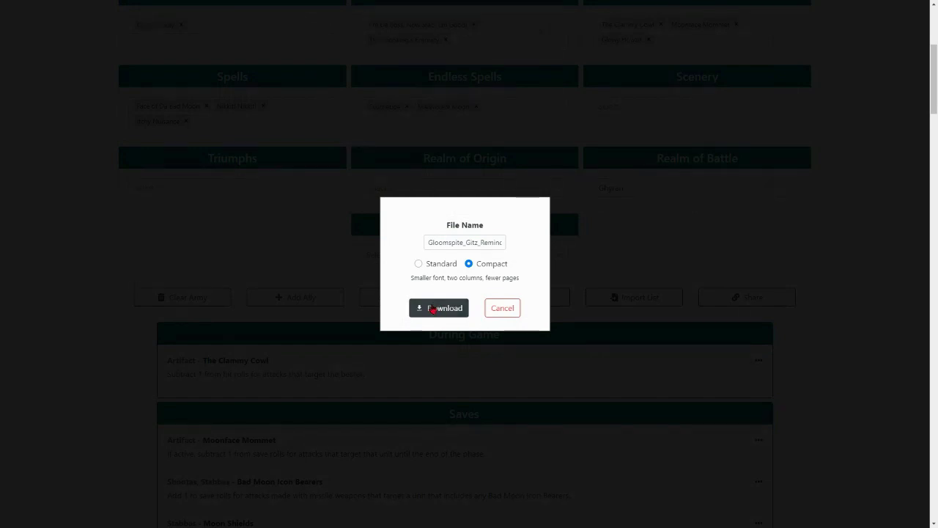
{"action": "left_click", "coordinate": [430, 266]}
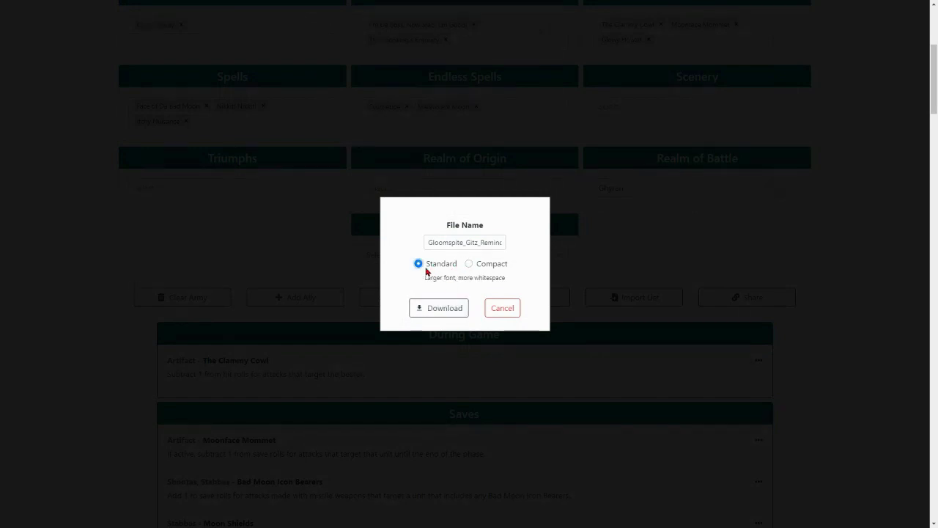
{"action": "left_click", "coordinate": [475, 265]}
{"action": "left_click", "coordinate": [460, 304]}
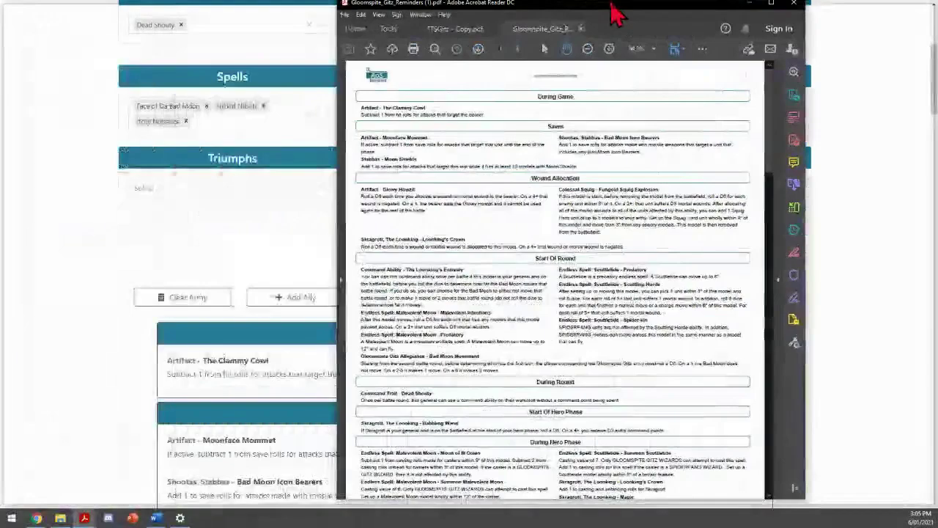
Maximize the downloaded reminders PDF in Adobe Acrobat Reader and read through its phase-by-phase rules up to the movement phase.
{"action": "double_click", "coordinate": [613, 13]}
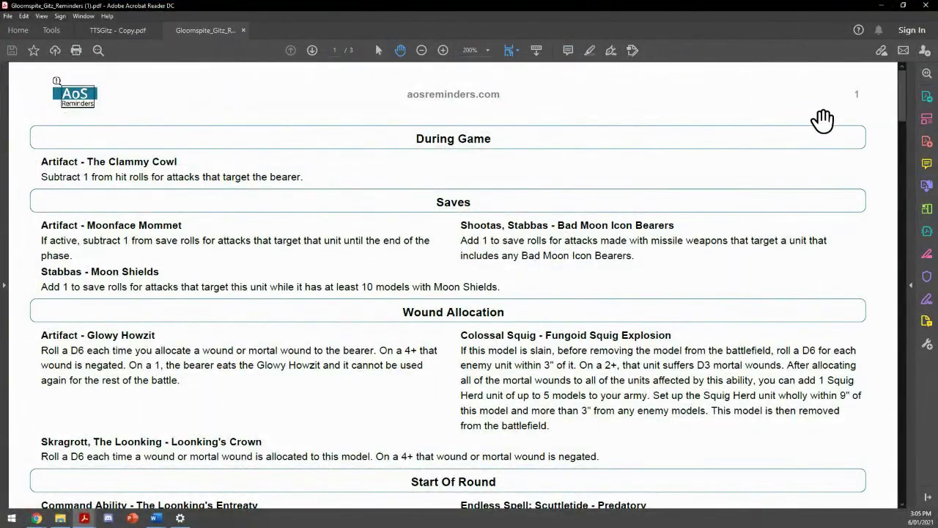
{"action": "scroll", "coordinate": [822, 121], "scroll_direction": "down", "scroll_amount": 3}
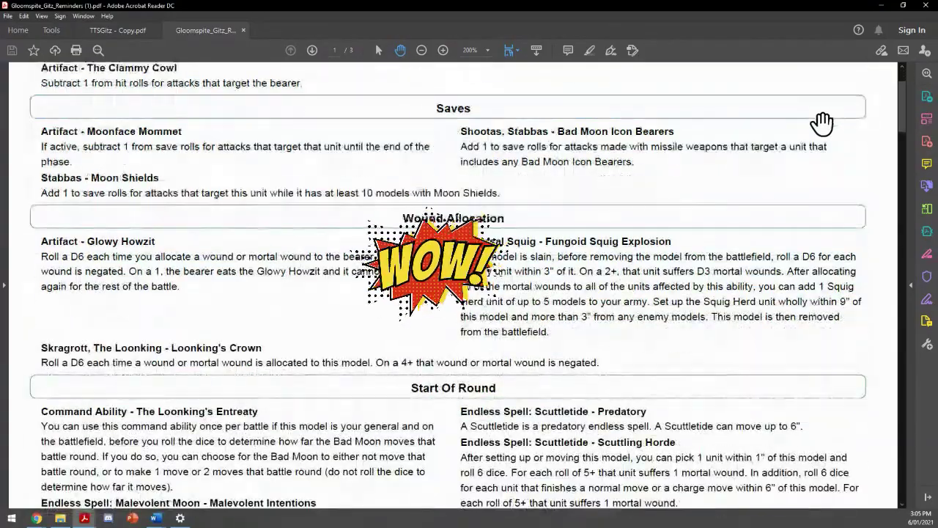
{"action": "scroll", "coordinate": [822, 123], "scroll_direction": "down", "scroll_amount": 10}
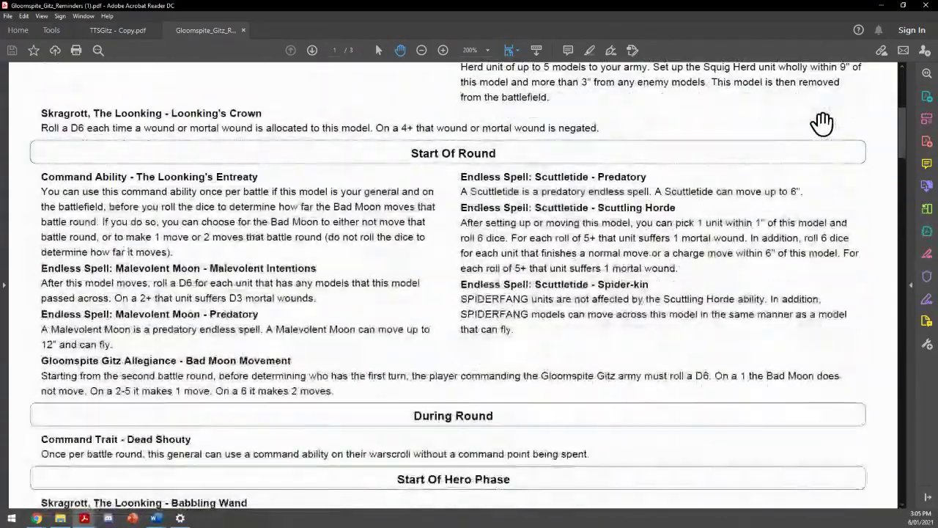
{"action": "scroll", "coordinate": [822, 123], "scroll_direction": "down", "scroll_amount": 9}
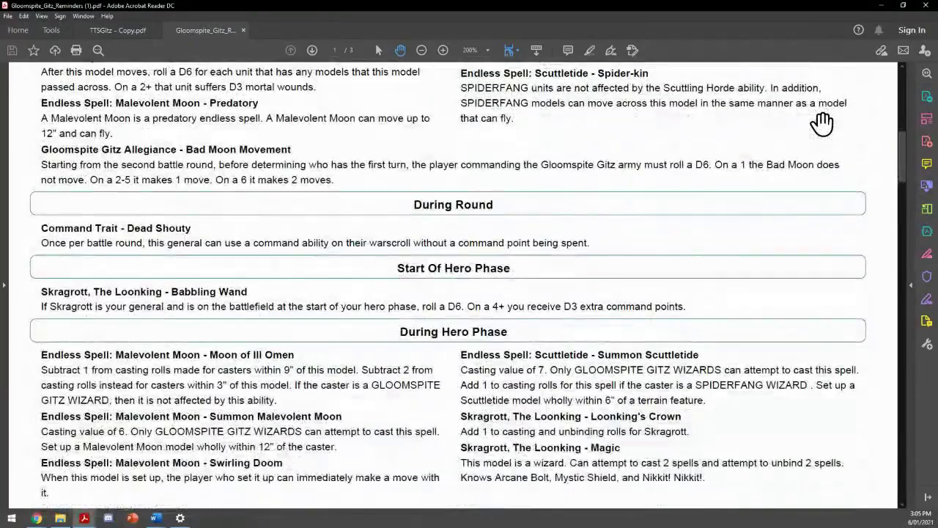
{"action": "scroll", "coordinate": [822, 123], "scroll_direction": "down", "scroll_amount": 9}
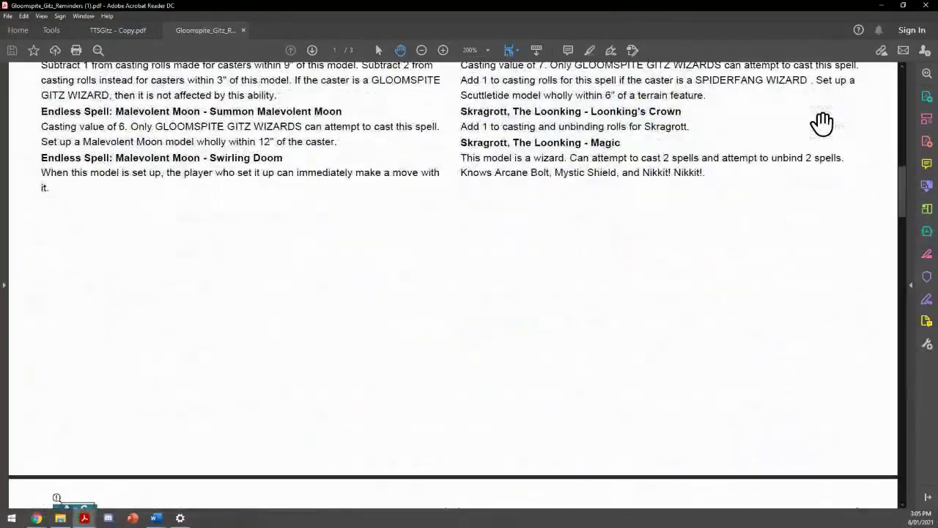
{"action": "scroll", "coordinate": [822, 123], "scroll_direction": "down", "scroll_amount": 10}
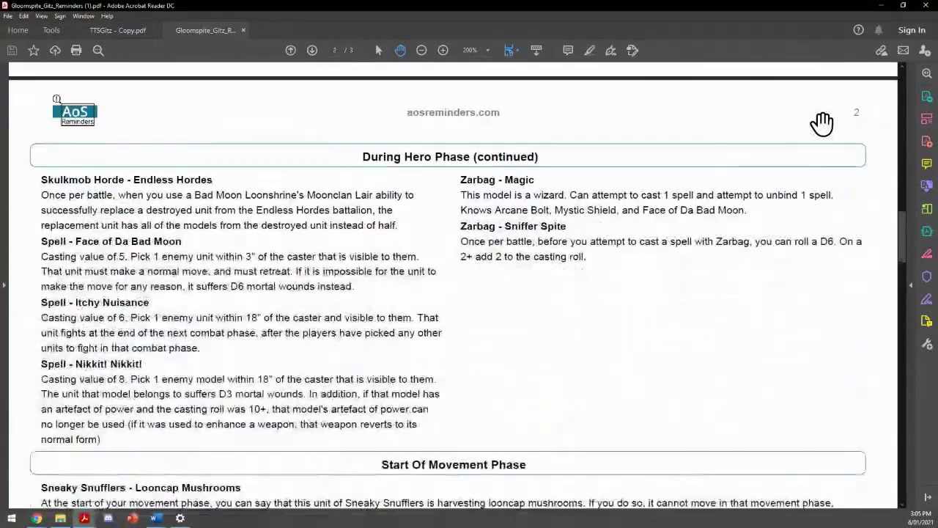
{"action": "scroll", "coordinate": [440, 187], "scroll_direction": "down", "scroll_amount": 2}
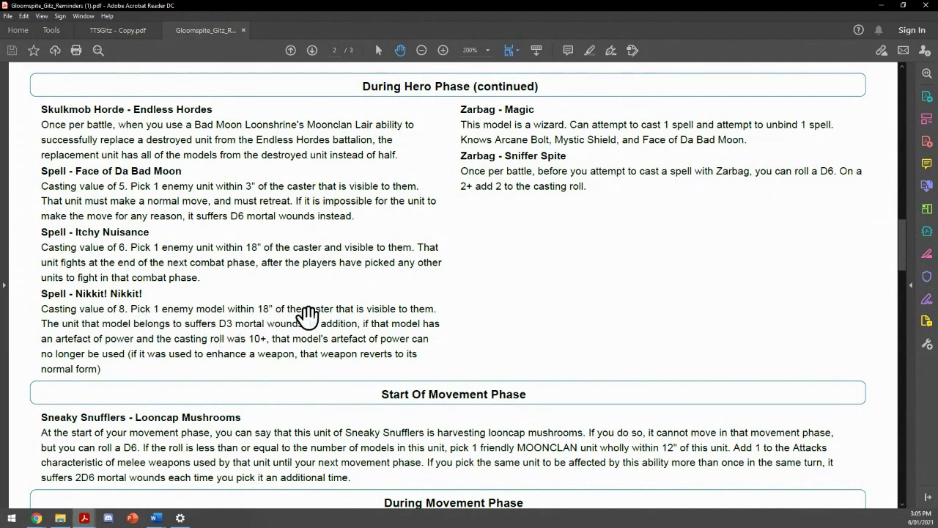
{"action": "scroll", "coordinate": [488, 310], "scroll_direction": "down", "scroll_amount": 3}
{"action": "scroll", "coordinate": [488, 310], "scroll_direction": "down", "scroll_amount": 5}
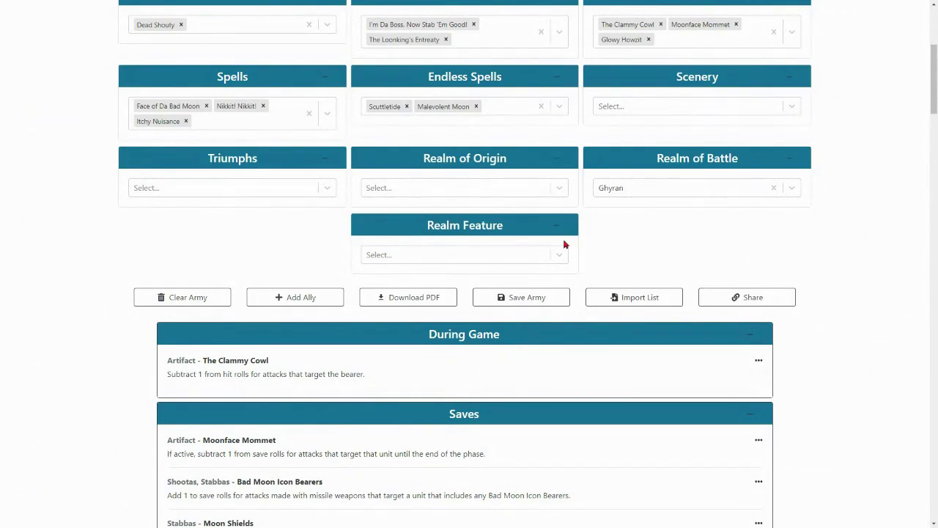
Clear the current army in AoS Reminders and import a Gloomspite Gitz list from a Warscroll Builder file.
{"action": "left_click", "coordinate": [220, 300]}
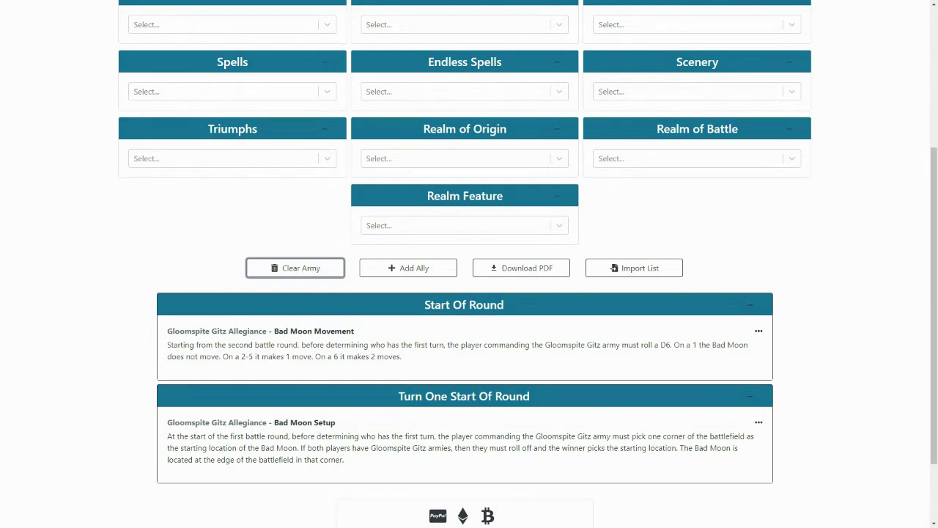
{"action": "left_click", "coordinate": [636, 269]}
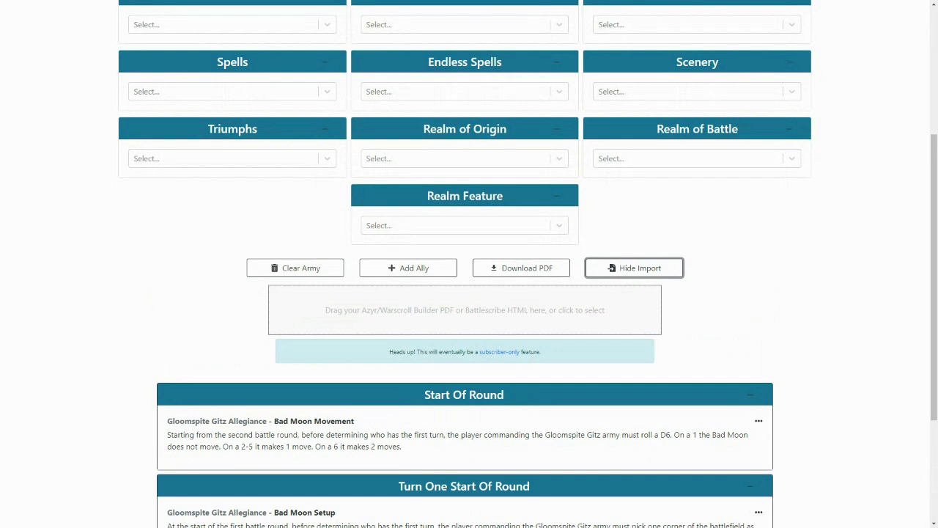
{"action": "left_click_drag", "start_coordinate": [0, 323], "coordinate": [399, 319]}
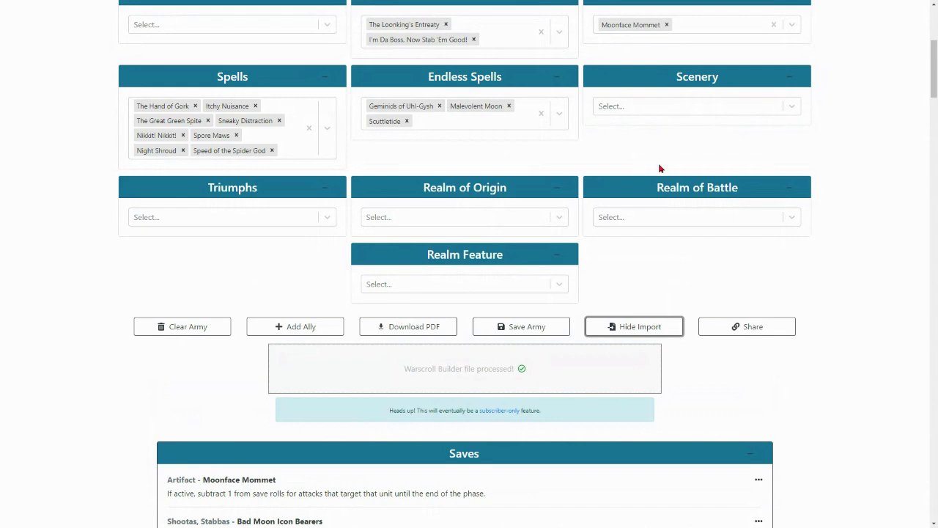
Log in to the AoS Reminders account with the filled-in e-mail address and password.
{"action": "scroll", "coordinate": [477, 381], "scroll_direction": "up", "scroll_amount": 5}
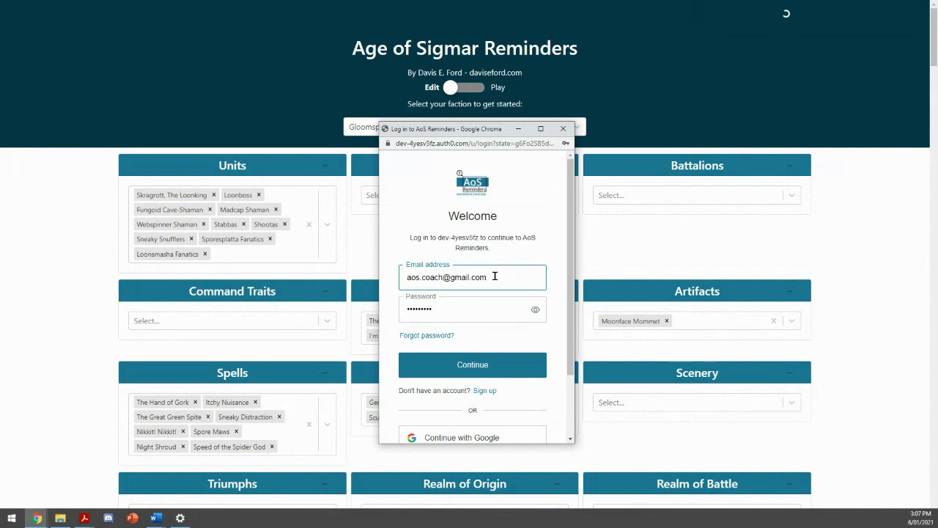
{"action": "left_click", "coordinate": [499, 358]}
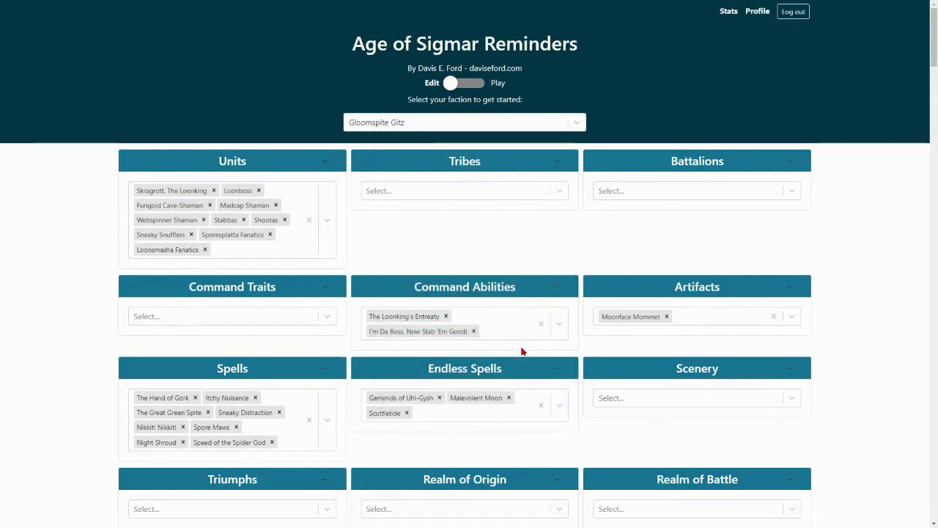
Show the account's saved armies and look through the lists on the first page.
{"action": "scroll", "coordinate": [829, 366], "scroll_direction": "down", "scroll_amount": 3}
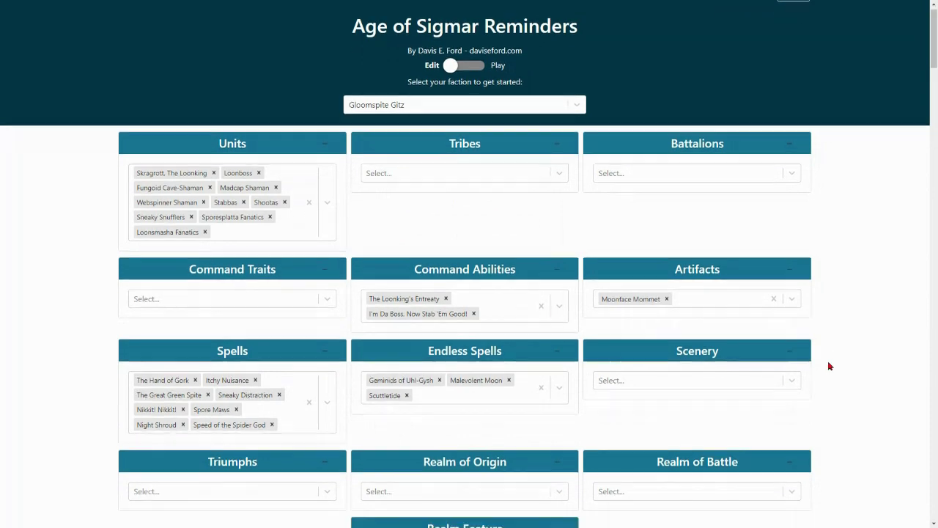
{"action": "scroll", "coordinate": [829, 367], "scroll_direction": "down", "scroll_amount": 4}
{"action": "scroll", "coordinate": [741, 358], "scroll_direction": "up", "scroll_amount": 1}
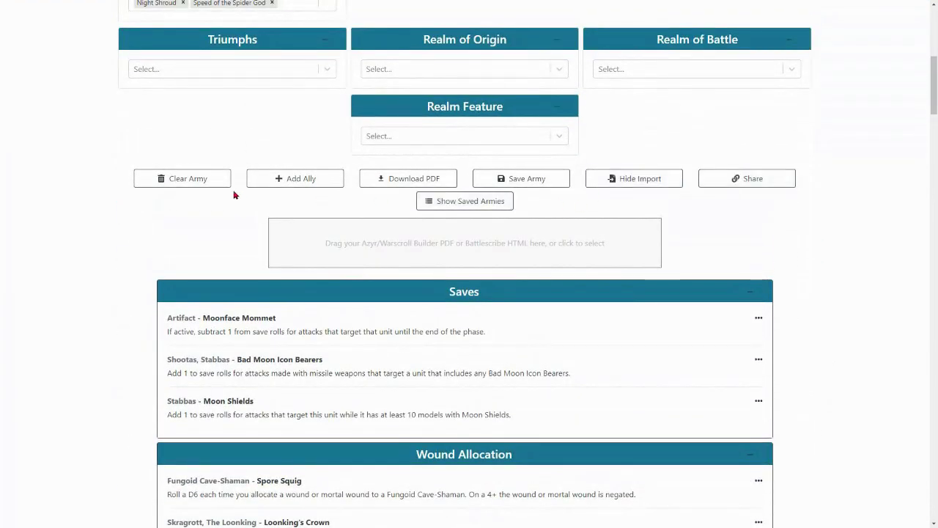
{"action": "left_click", "coordinate": [422, 200]}
{"action": "scroll", "coordinate": [697, 272], "scroll_direction": "down", "scroll_amount": 2}
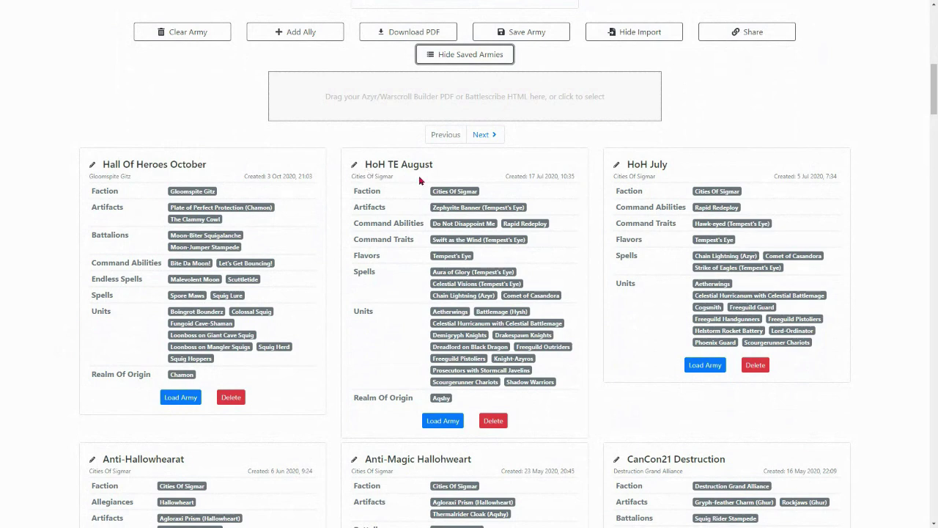
{"action": "scroll", "coordinate": [419, 180], "scroll_direction": "down", "scroll_amount": 1}
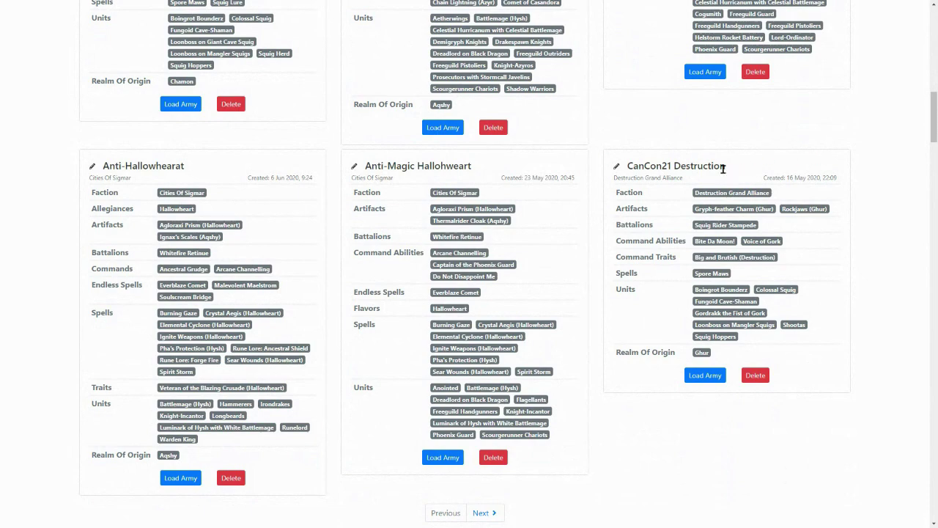
{"action": "scroll", "coordinate": [614, 186], "scroll_direction": "down", "scroll_amount": 6}
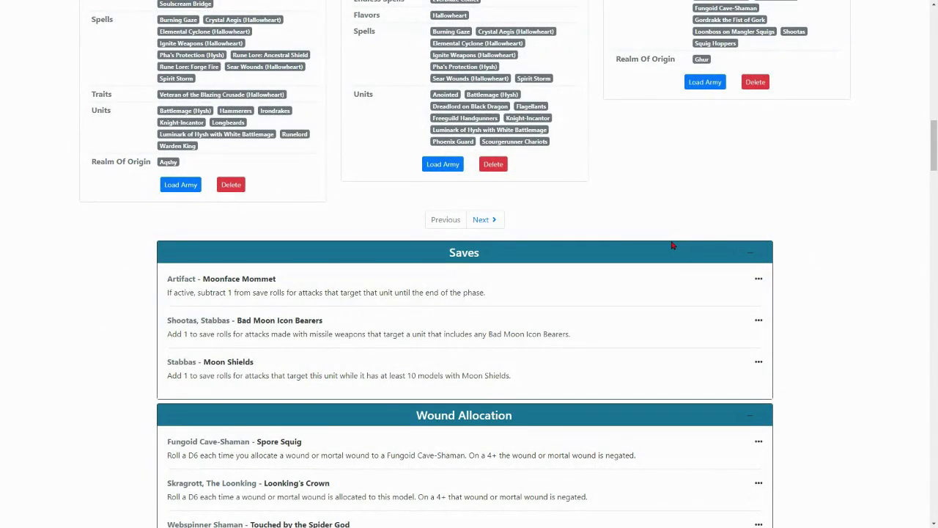
Load the saved army CanCon21 Destruction.
{"action": "scroll", "coordinate": [672, 246], "scroll_direction": "up", "scroll_amount": 15}
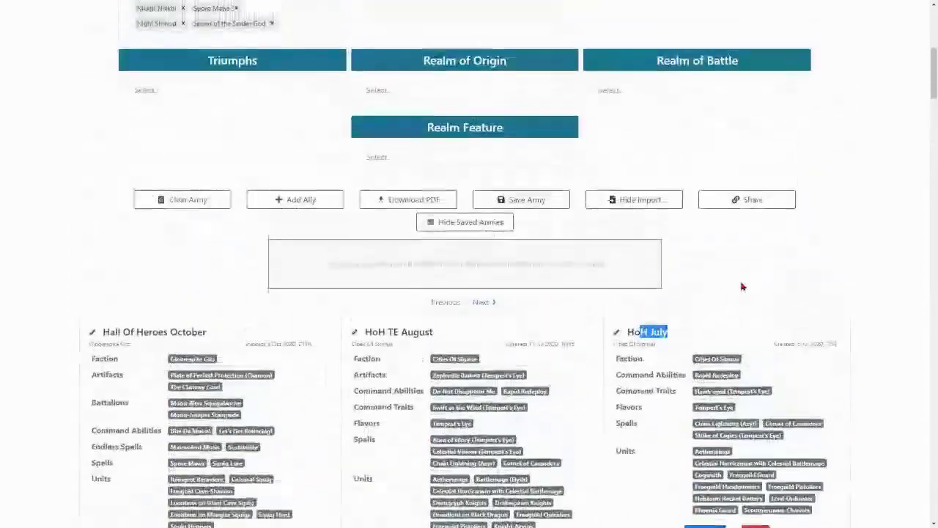
{"action": "scroll", "coordinate": [742, 286], "scroll_direction": "down", "scroll_amount": 2}
{"action": "scroll", "coordinate": [707, 416], "scroll_direction": "down", "scroll_amount": 5}
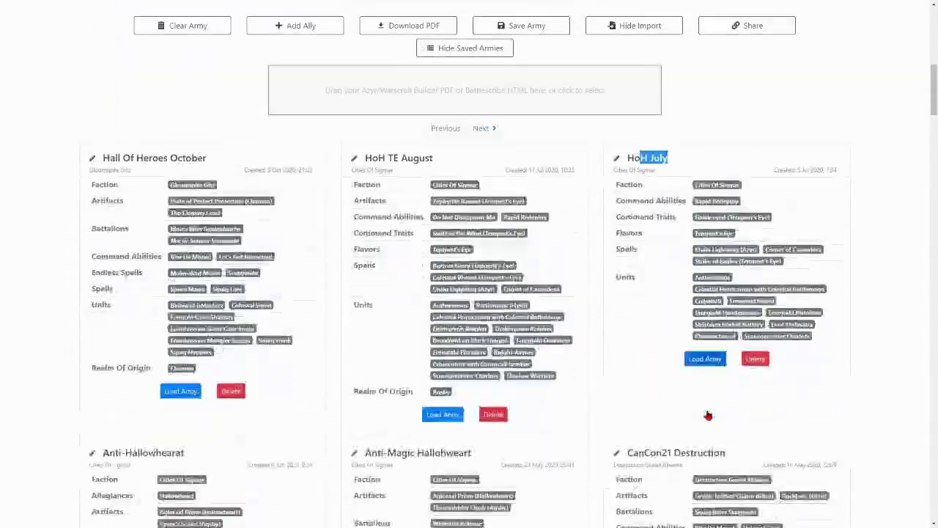
{"action": "left_click", "coordinate": [705, 425]}
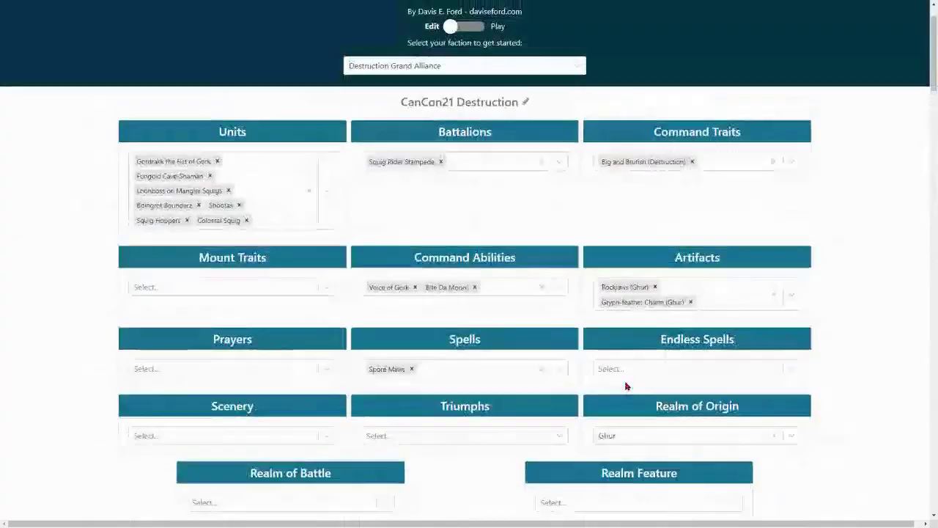